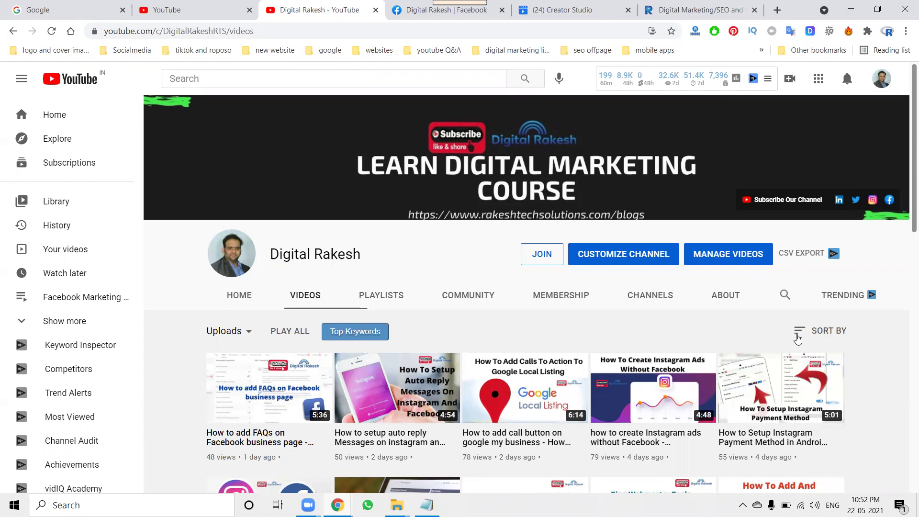
Step: Switch between the YouTube channel videos and the Digital Rakesh Facebook page
{"action": "left_click", "coordinate": [420, 7]}
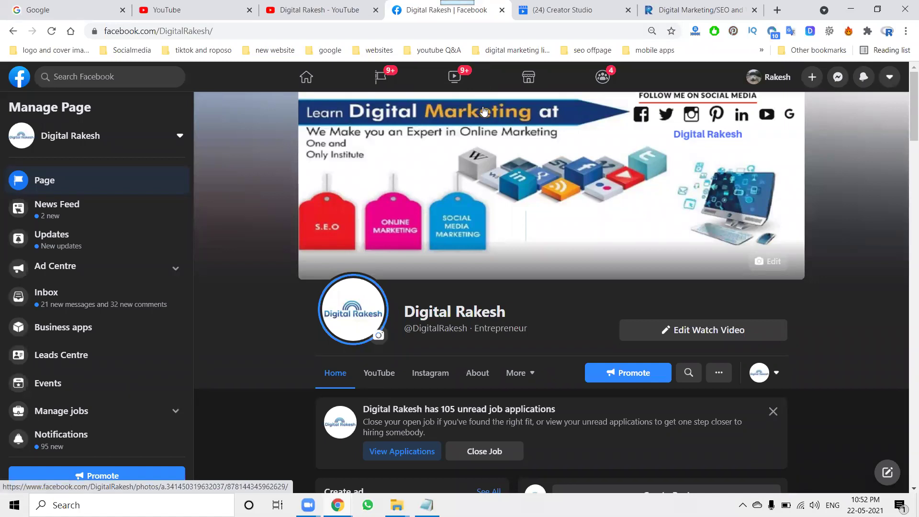
{"action": "left_click", "coordinate": [321, 15]}
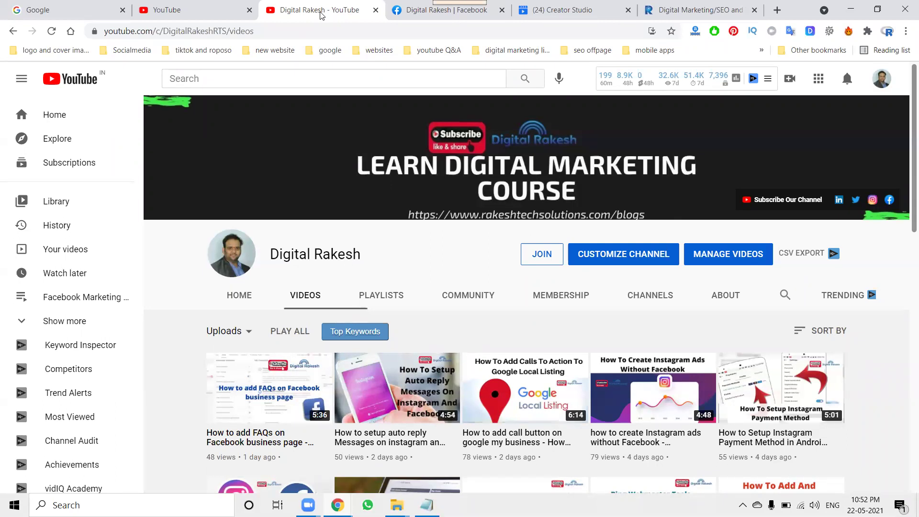
{"action": "left_click", "coordinate": [404, 17]}
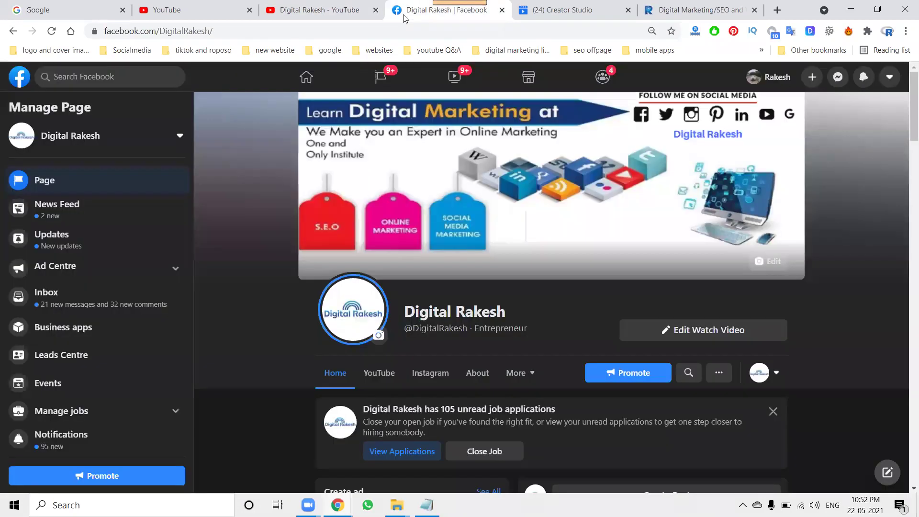
{"action": "scroll", "coordinate": [461, 279], "scroll_direction": "down", "scroll_amount": 3}
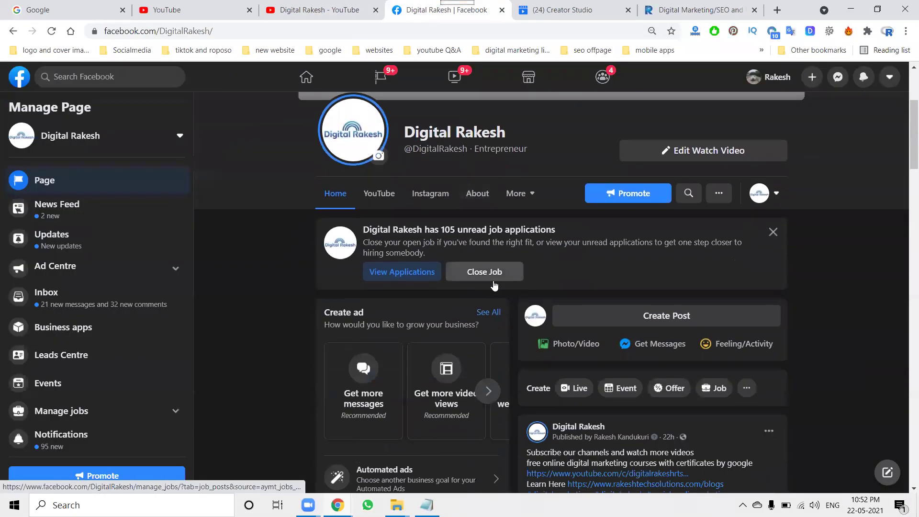
Step: Open and close the Digital Rakesh post composer without posting, then go to Creator Studio Home
{"action": "left_click", "coordinate": [594, 323]}
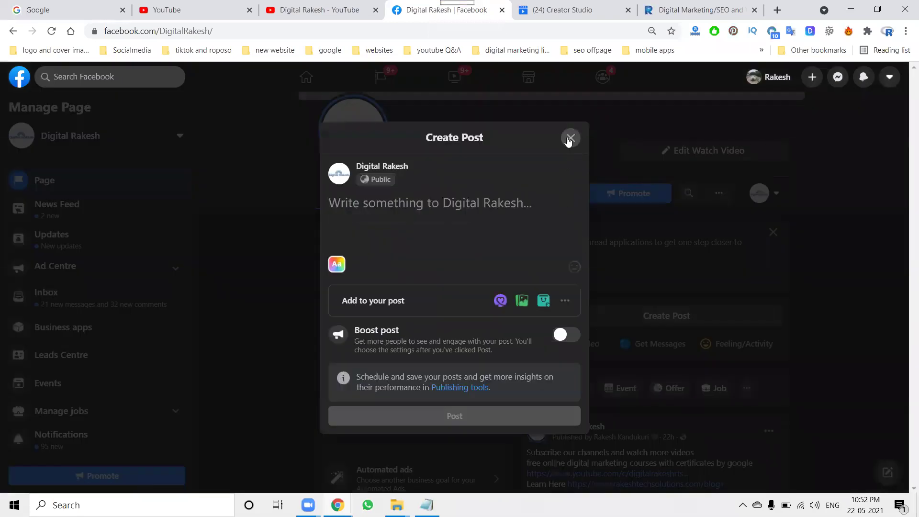
{"action": "left_click", "coordinate": [569, 138]}
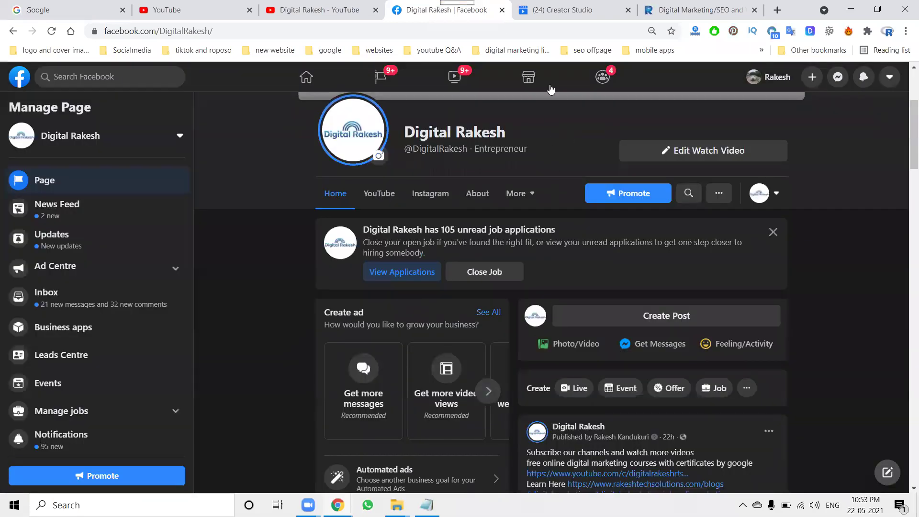
{"action": "left_click", "coordinate": [549, 11]}
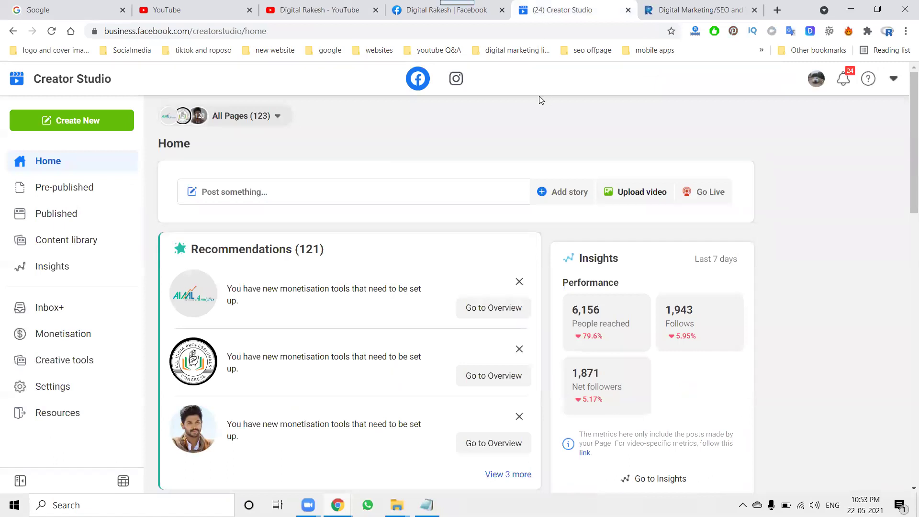
Step: Start a new post from Create New > Create post, posting as Digital Rakesh
{"action": "left_click", "coordinate": [98, 123]}
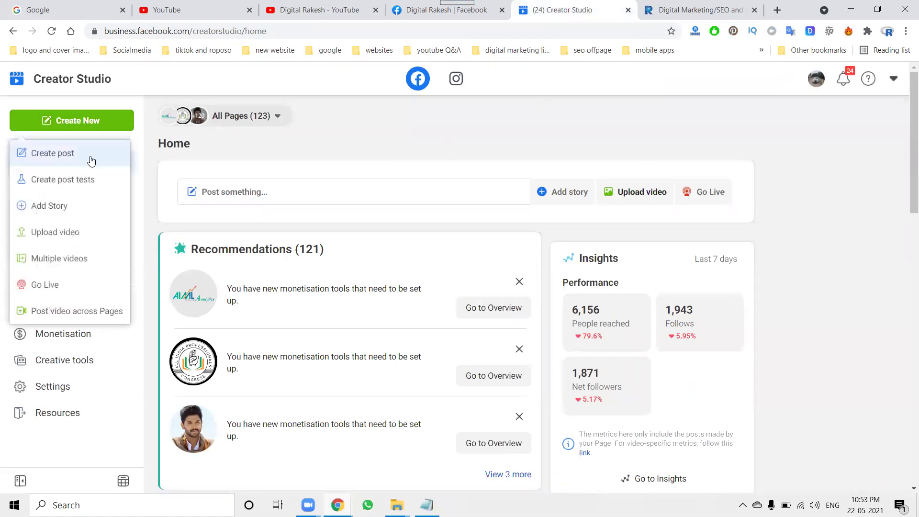
{"action": "left_click", "coordinate": [52, 154]}
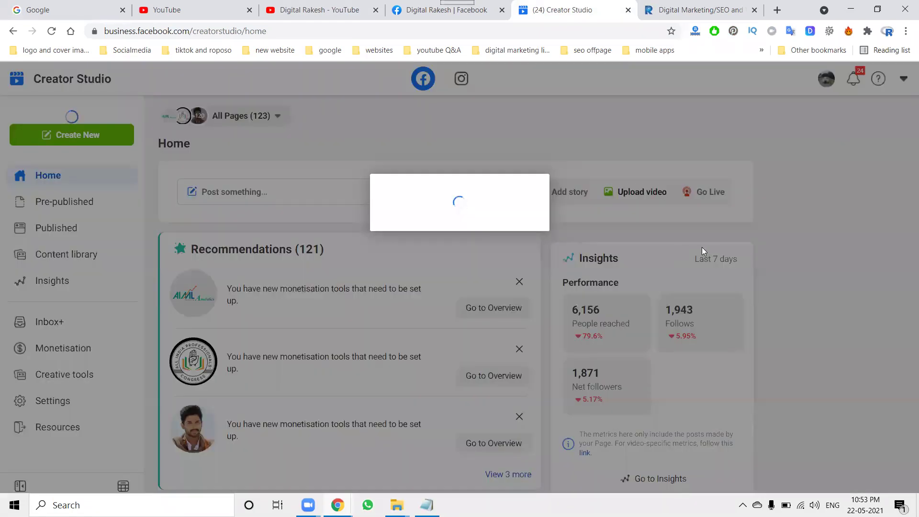
{"action": "scroll", "coordinate": [667, 285], "scroll_direction": "down", "scroll_amount": 18}
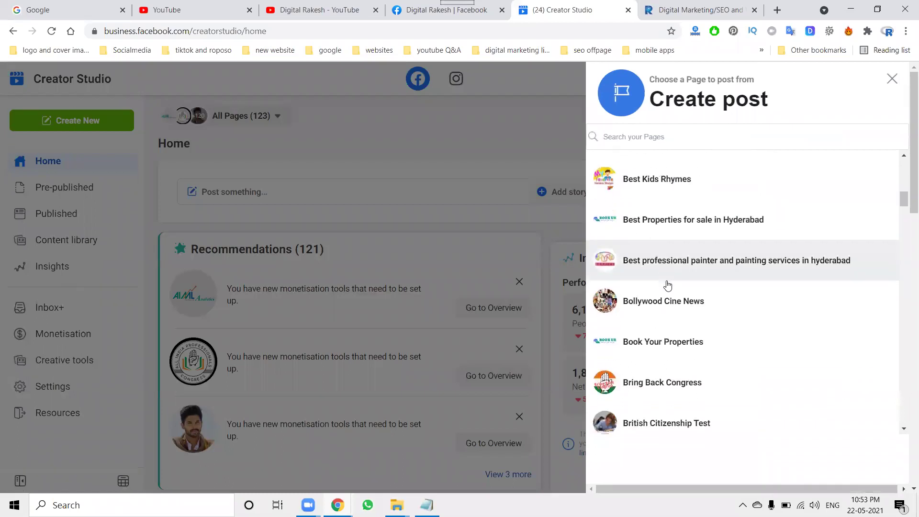
{"action": "scroll", "coordinate": [666, 285], "scroll_direction": "down", "scroll_amount": 10}
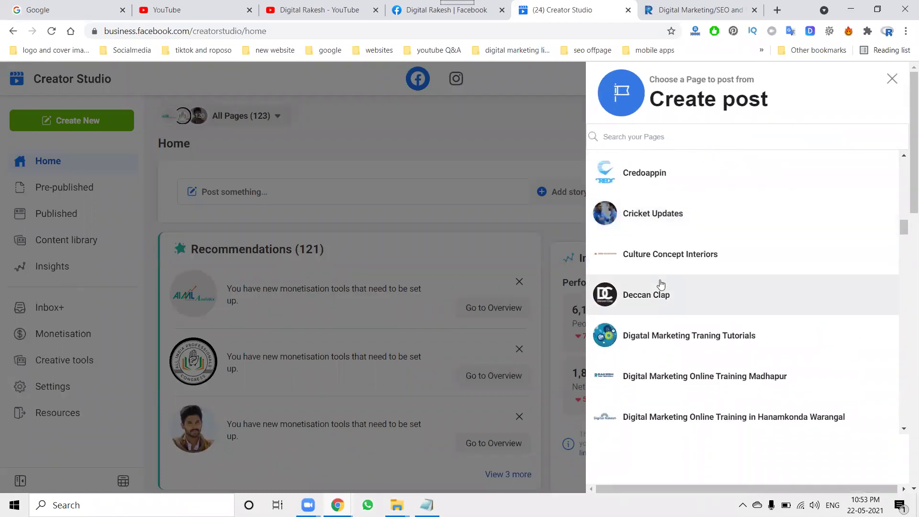
{"action": "left_click", "coordinate": [659, 423]}
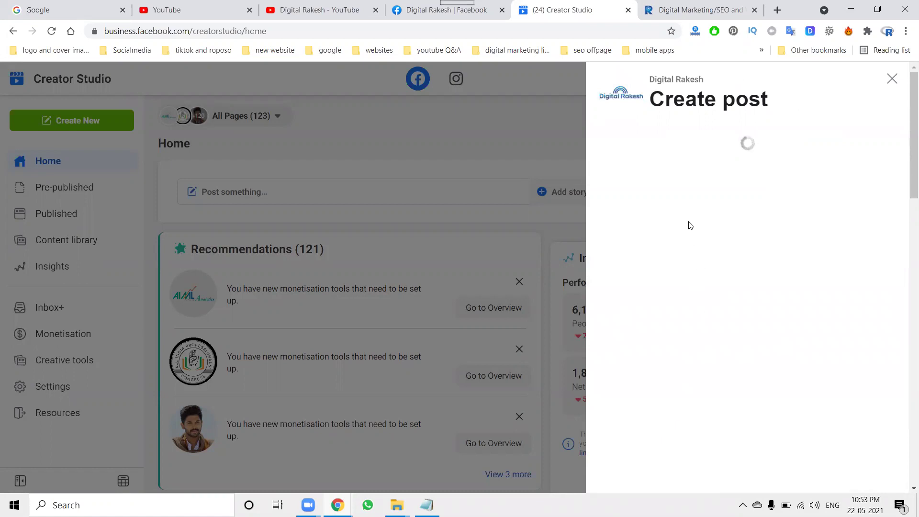
{"action": "left_click", "coordinate": [693, 9]}
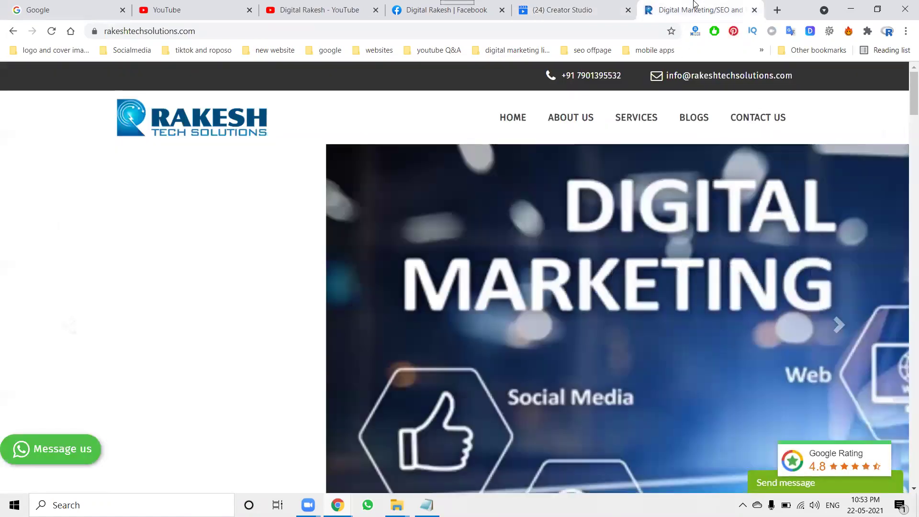
{"action": "left_click", "coordinate": [492, 32]}
{"action": "key", "text": "ctrl+a"}
{"action": "key", "text": "ctrl+c"}
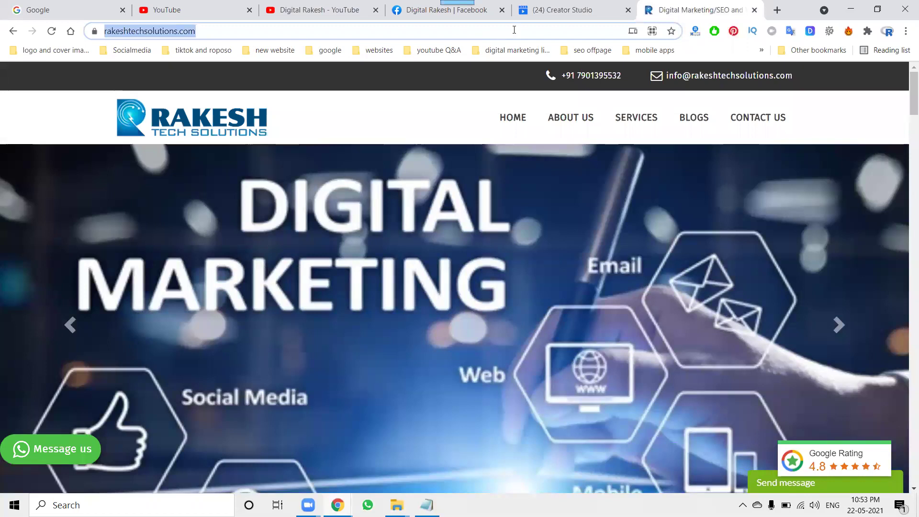
{"action": "left_click", "coordinate": [570, 9]}
{"action": "key", "text": "ctrl+v"}
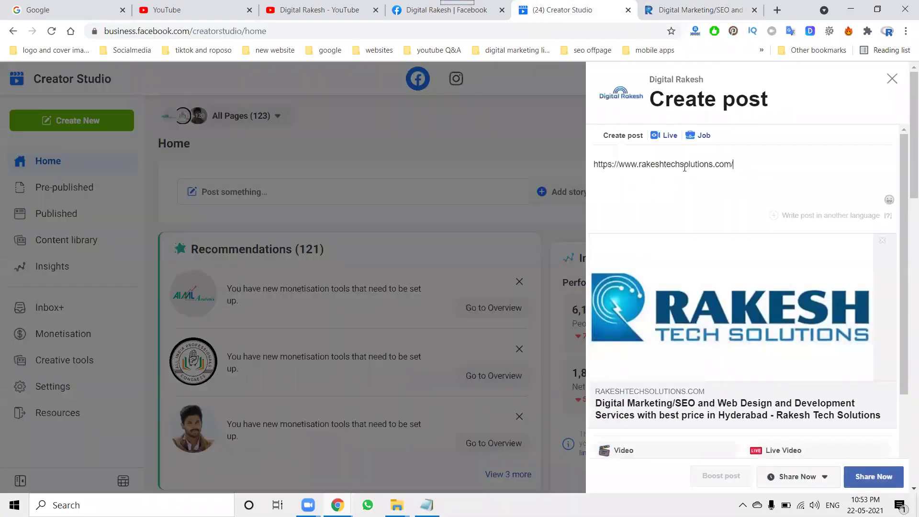
Step: Confirm the link's destination URL unchanged in Edit Destination URL
{"action": "mouse_move", "coordinate": [681, 352]}
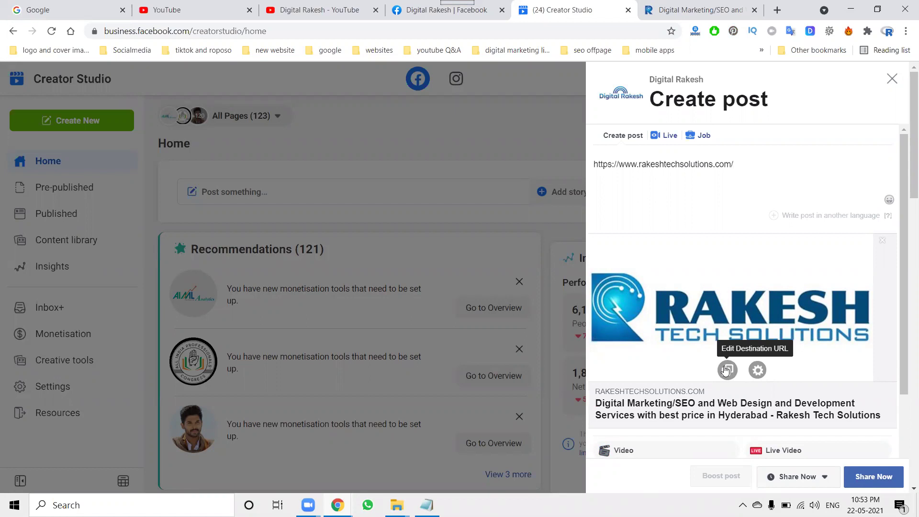
{"action": "left_click", "coordinate": [726, 370]}
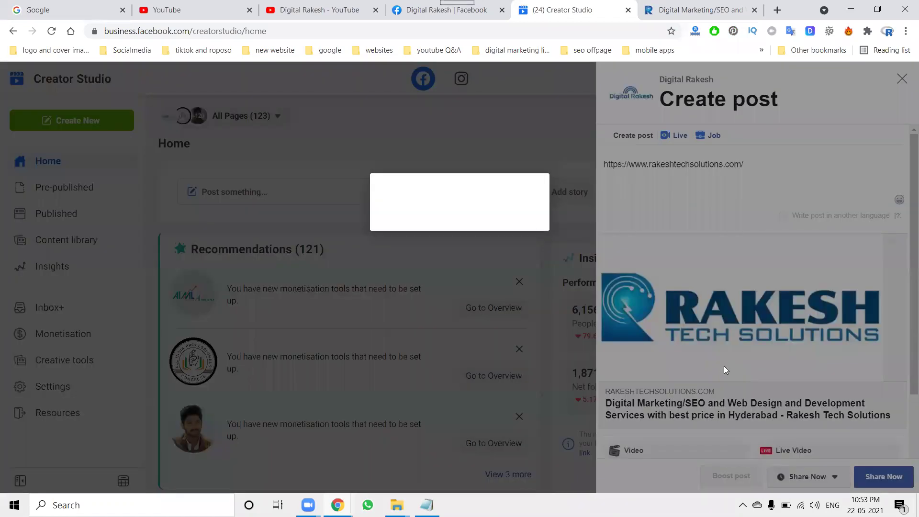
{"action": "left_click", "coordinate": [560, 255]}
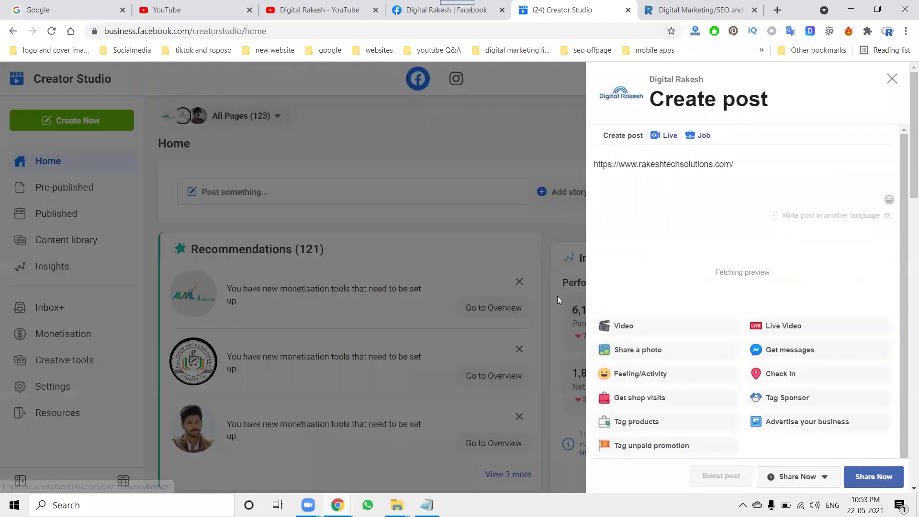
{"action": "scroll", "coordinate": [675, 341], "scroll_direction": "down", "scroll_amount": 4}
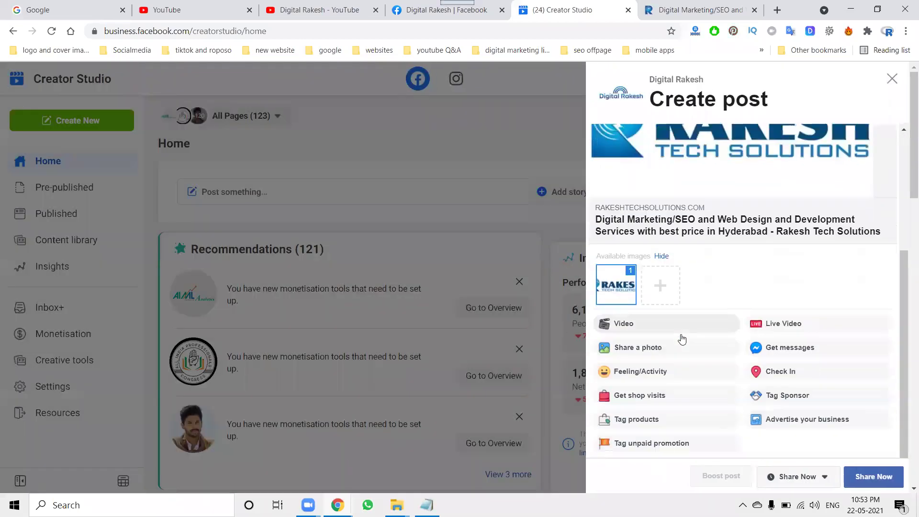
Step: Add an image to the preview, browsing to the E:\Rakesh Tech Solutions folder
{"action": "left_click", "coordinate": [660, 285]}
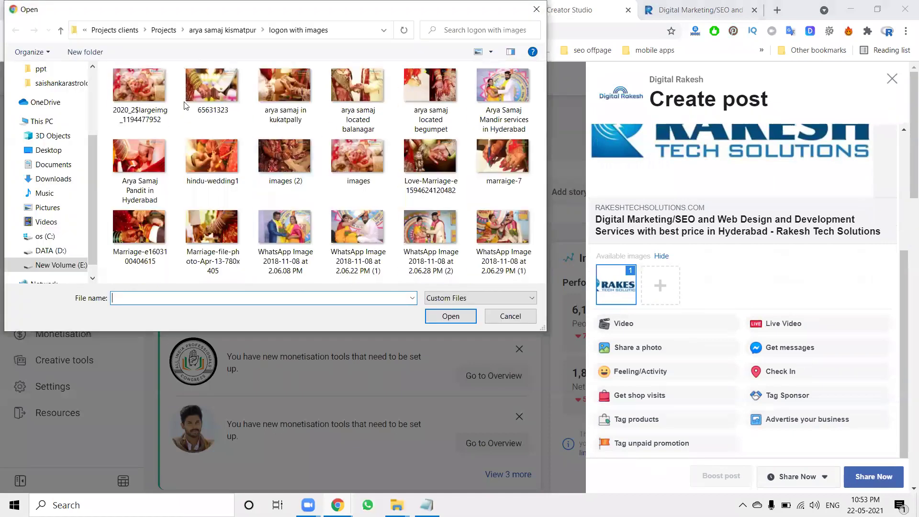
{"action": "left_click", "coordinate": [116, 30]}
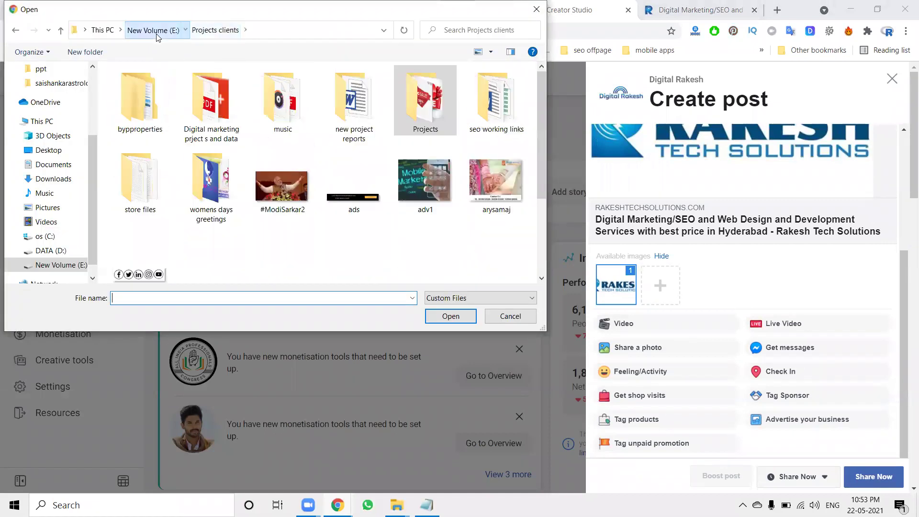
{"action": "left_click", "coordinate": [152, 30]}
{"action": "scroll", "coordinate": [294, 218], "scroll_direction": "down", "scroll_amount": 3}
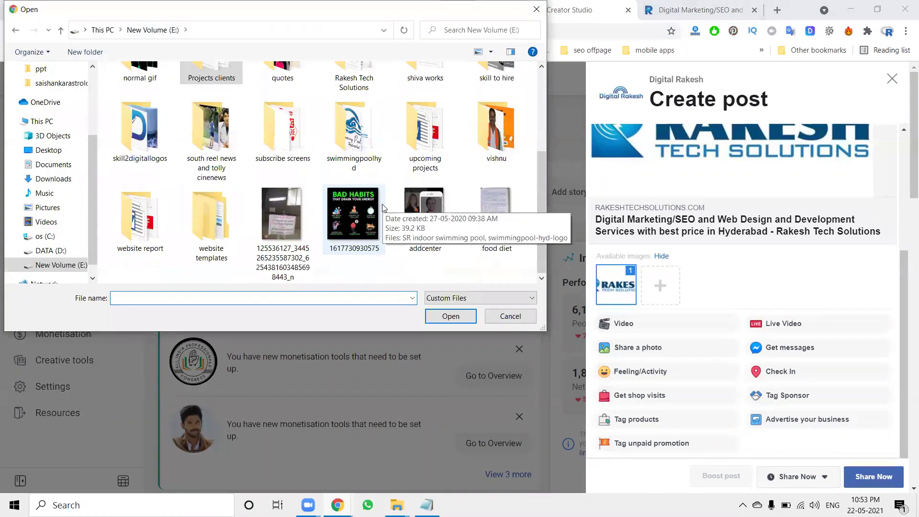
{"action": "scroll", "coordinate": [207, 179], "scroll_direction": "up", "scroll_amount": 1}
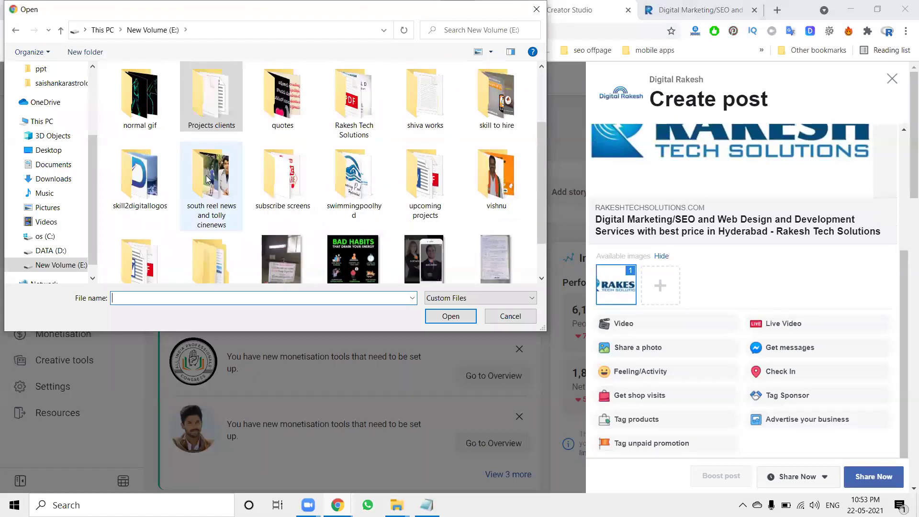
{"action": "double_click", "coordinate": [353, 98]}
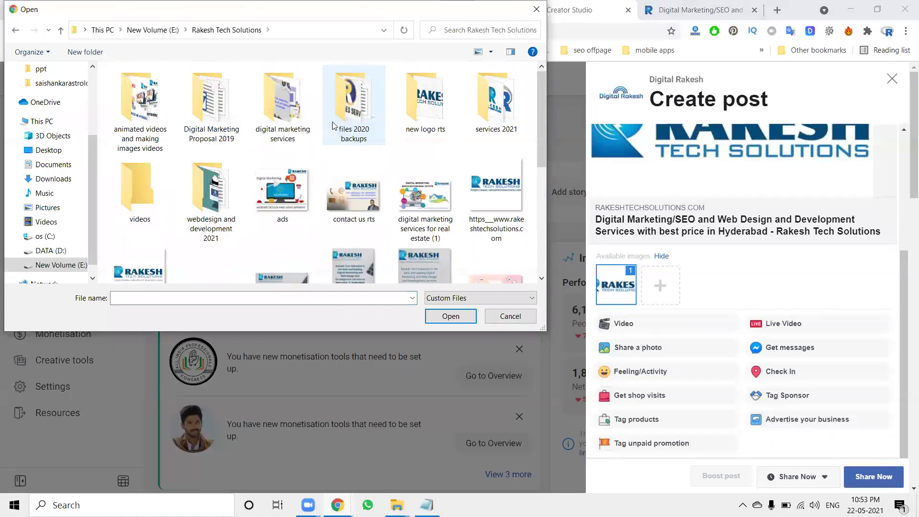
Step: Upload the real estate digital marketing, RTS tech and SEO Services in Hyderabad images
{"action": "left_click", "coordinate": [431, 197]}
{"action": "scroll", "coordinate": [431, 196], "scroll_direction": "down", "scroll_amount": 1}
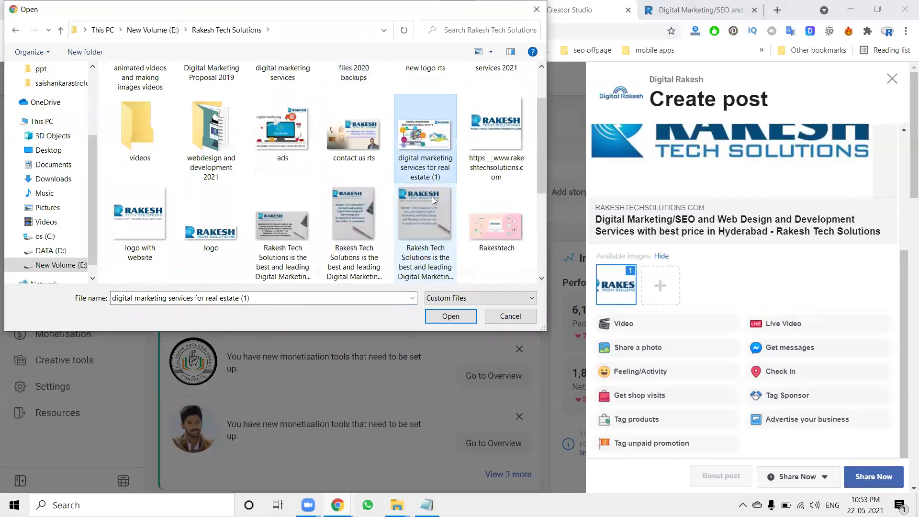
{"action": "scroll", "coordinate": [431, 196], "scroll_direction": "down", "scroll_amount": 4}
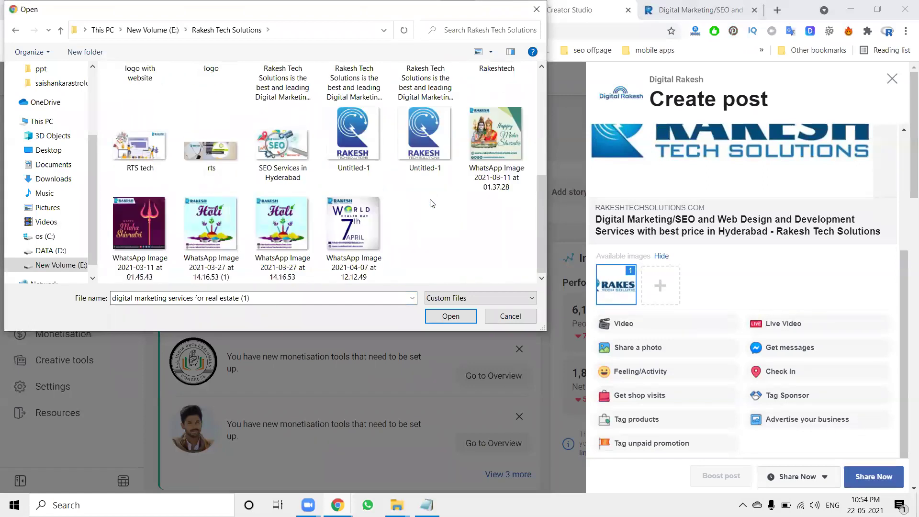
{"action": "left_click", "coordinate": [143, 159], "text": "ctrl"}
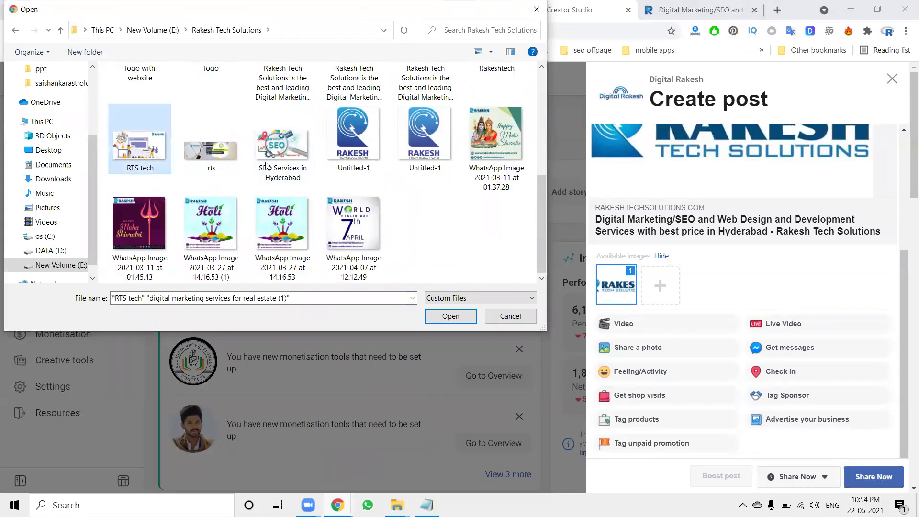
{"action": "left_click", "coordinate": [282, 160], "text": "ctrl"}
{"action": "left_click", "coordinate": [446, 312]}
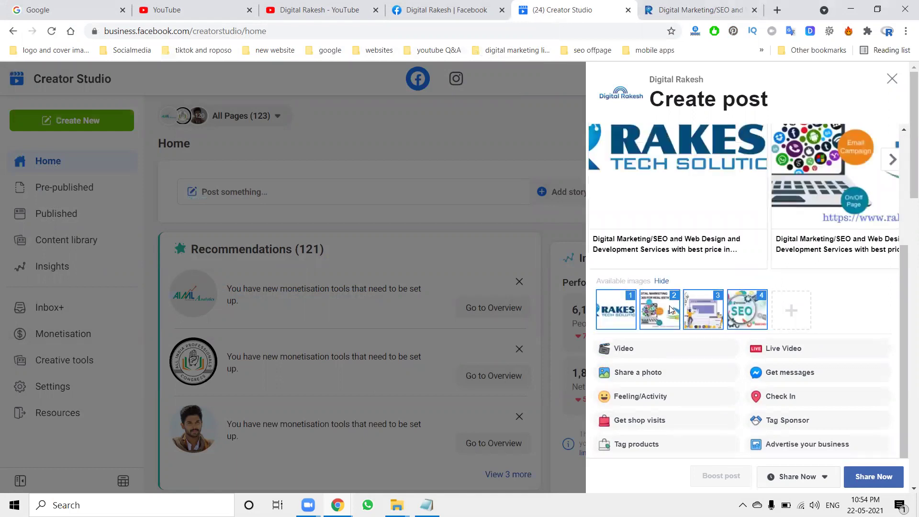
Step: Move the RAKES logo image to the last carousel slot and select the whole link line
{"action": "left_click_drag", "start_coordinate": [756, 307], "coordinate": [765, 308]}
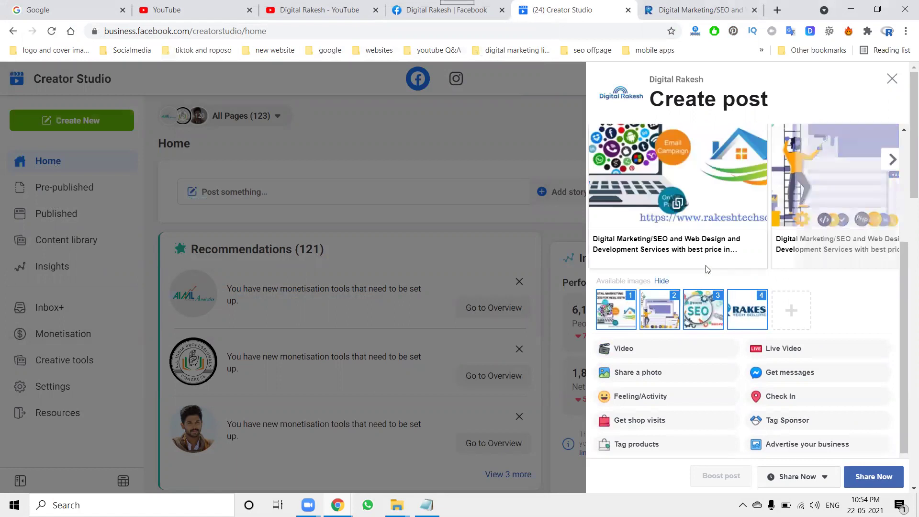
{"action": "scroll", "coordinate": [705, 267], "scroll_direction": "up", "scroll_amount": 4}
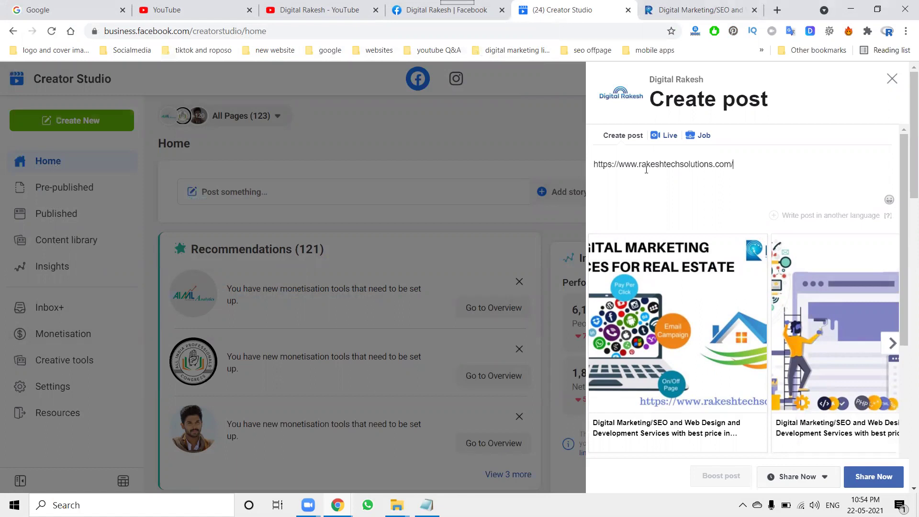
{"action": "double_click", "coordinate": [646, 167]}
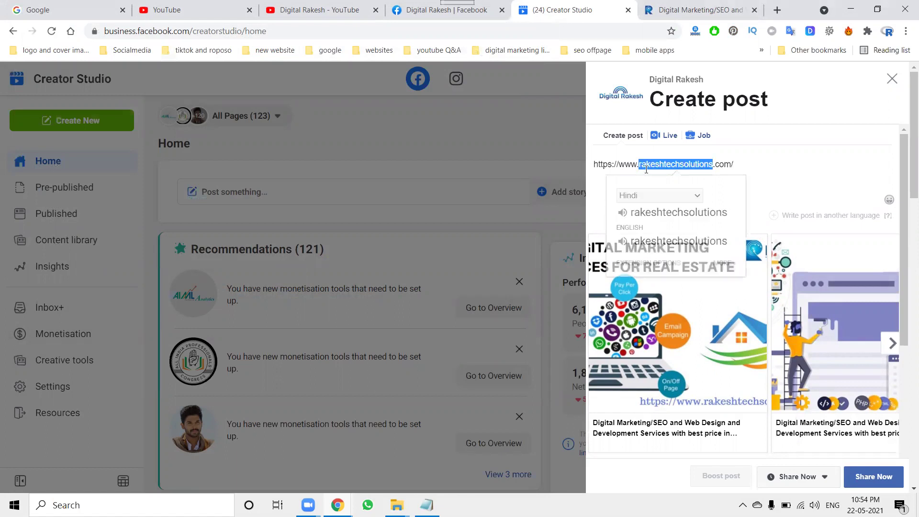
{"action": "triple_click", "coordinate": [673, 166]}
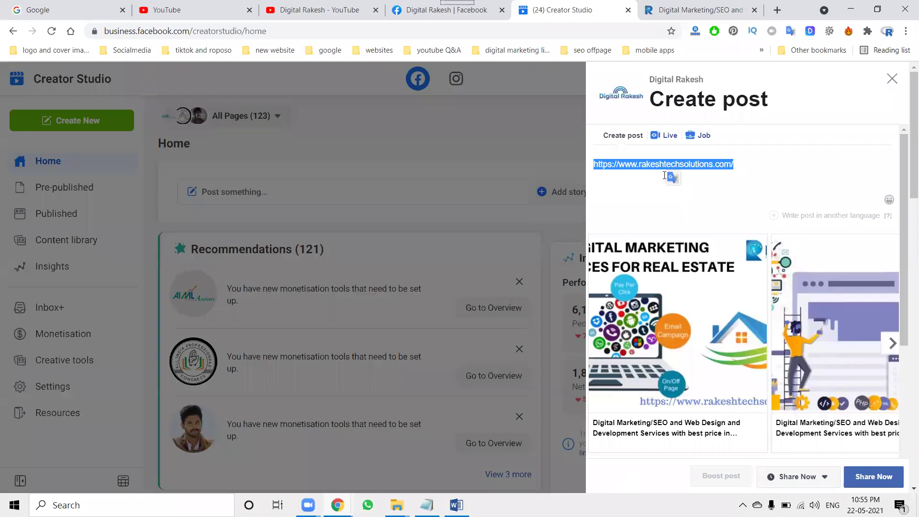
Step: Replace the link with the prepared description-and-hashtags caption and publish the post now
{"action": "type", "text": "Rakesh Tech Solutions is the best and leading Digital Marketing and Web Design and Development Company in Hyderabad. We offer logo designing, mobile app development at the best price compared to other Digital Marketing agencies in Hyderabad. Our branches are located at Madhapur https://www.rakeshtechsolutions.com/ #rakeshtechsolutions #digitalmarketing #webdesign #webdevelopment #websitedesign #webdesignanddevelopment #webdesignmadhapur #digitalmarketingservice #digitalmarketingcompany #mobileapp #mobileappdevelopment #websitedesign #websitedevelopment"}
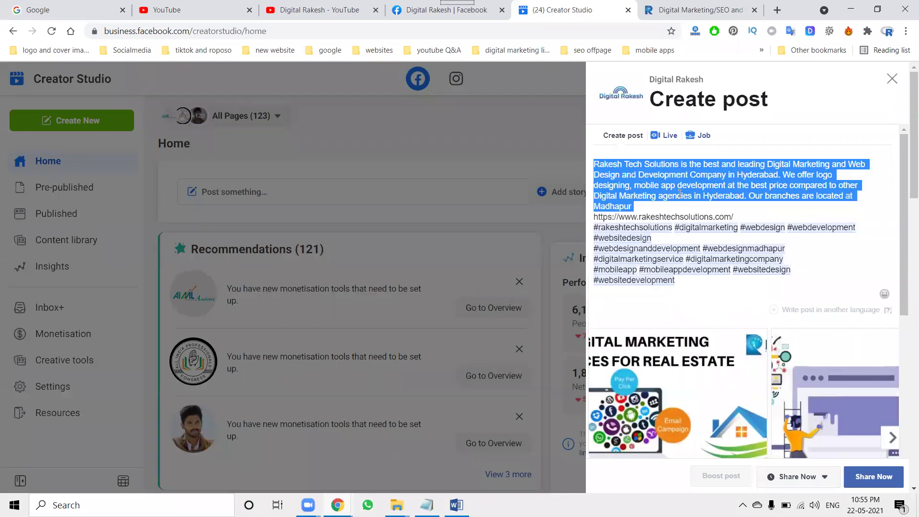
{"action": "left_click", "coordinate": [756, 206]}
{"action": "left_click", "coordinate": [874, 475]}
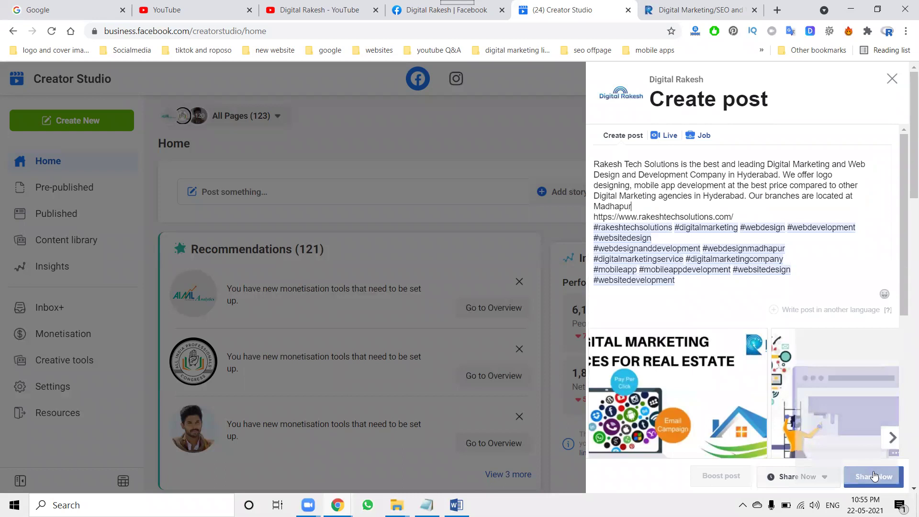
{"action": "left_click", "coordinate": [885, 479]}
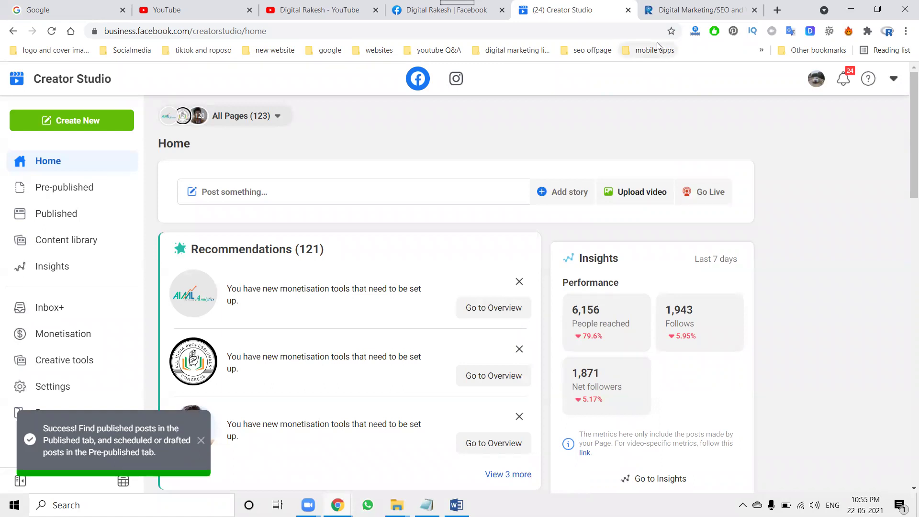
Step: Open the facebook.com/rakeshtechsolutions page in a new browser tab
{"action": "left_click", "coordinate": [776, 9]}
{"action": "type", "text": "facebook.com"}
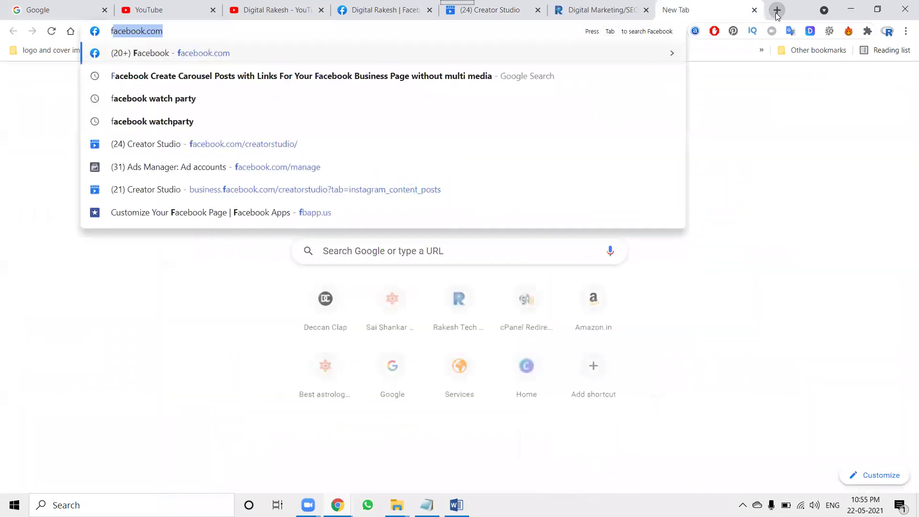
{"action": "key", "text": "Right"}
{"action": "type", "text": "/ra"}
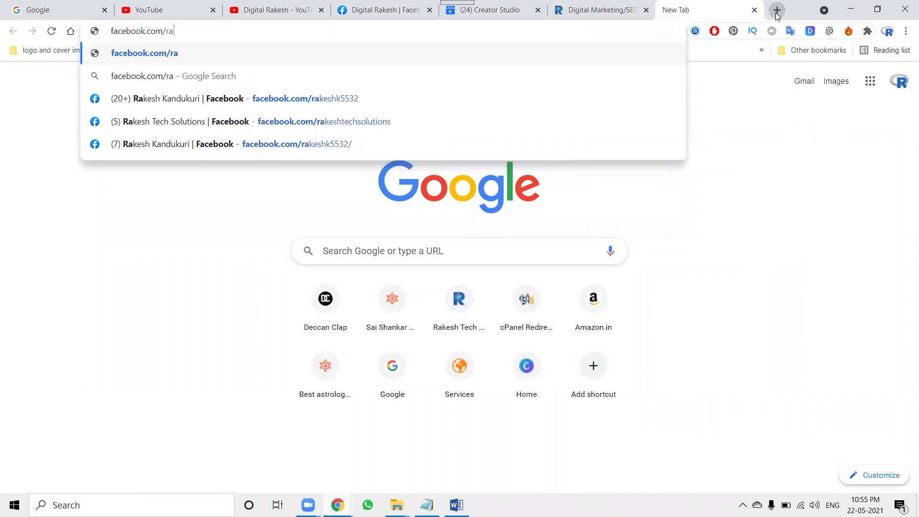
{"action": "left_click", "coordinate": [409, 120]}
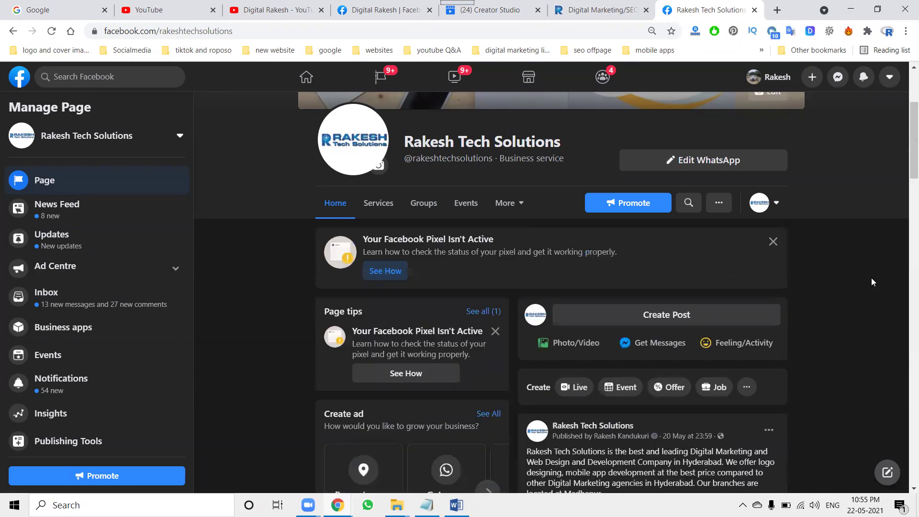
Step: Reload the Rakesh Tech Solutions page, then reload the Digital Rakesh page with F5
{"action": "scroll", "coordinate": [880, 277], "scroll_direction": "down", "scroll_amount": 6}
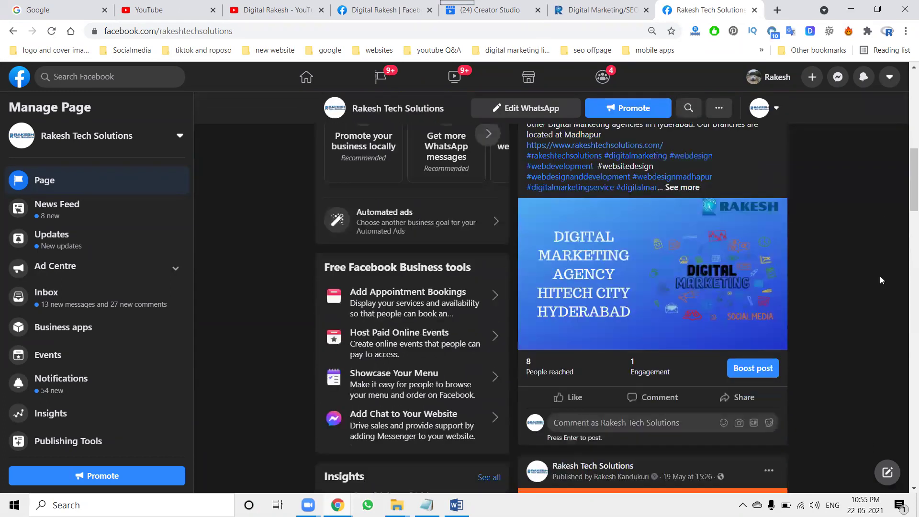
{"action": "scroll", "coordinate": [880, 275], "scroll_direction": "down", "scroll_amount": 5}
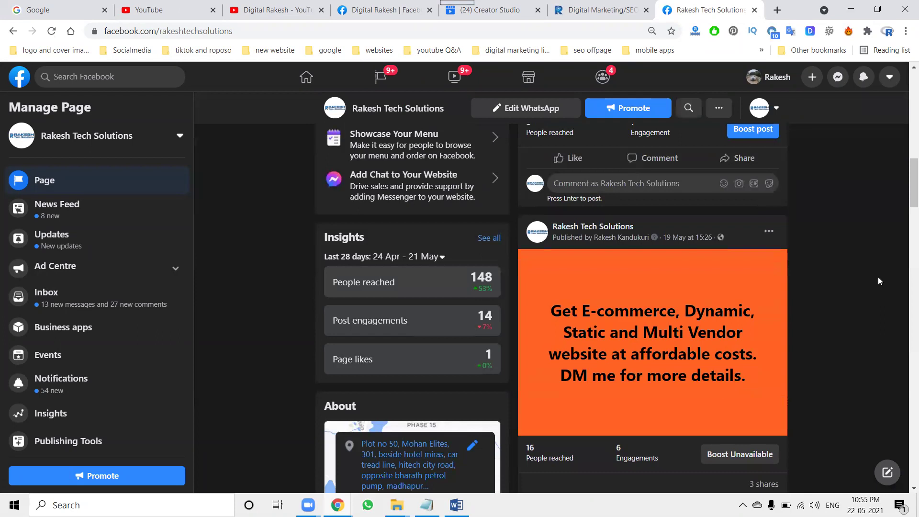
{"action": "key", "text": "F5"}
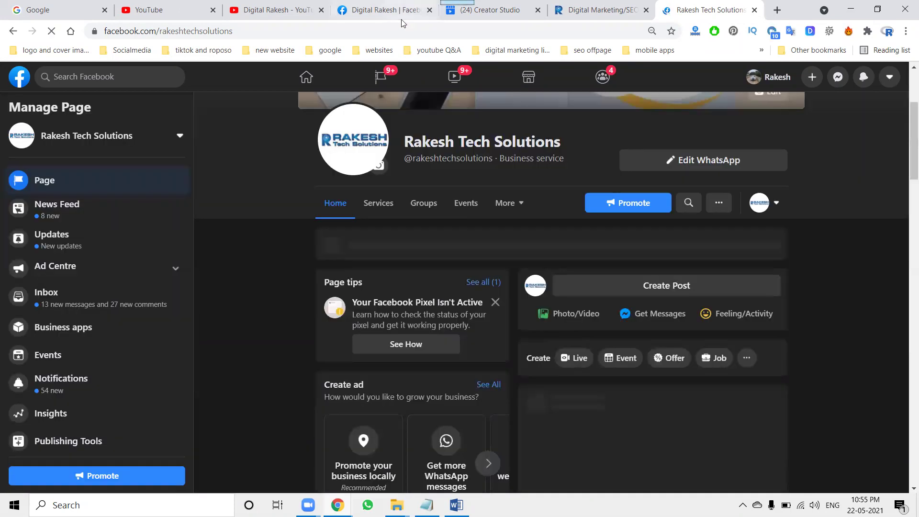
{"action": "left_click", "coordinate": [385, 10]}
{"action": "key", "text": "F5"}
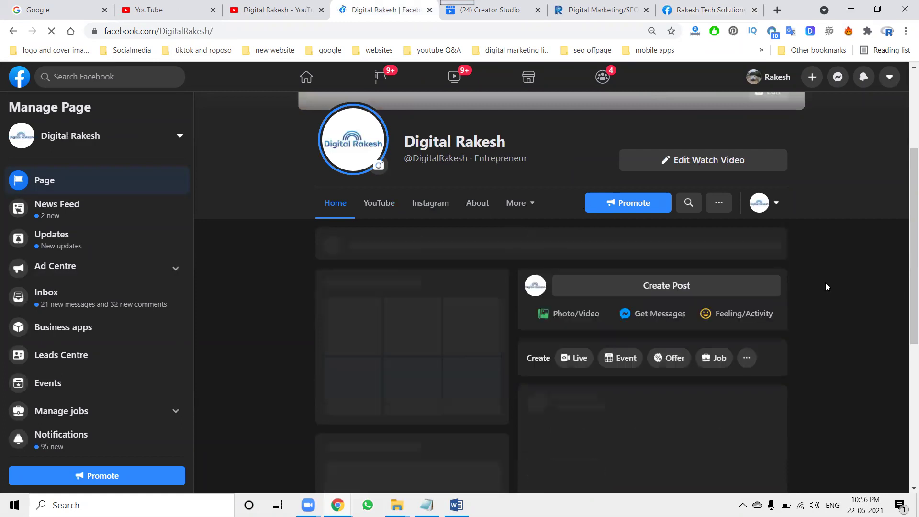
Step: Browse the new post's carousel to the SEO card, open and close its linked site, then step back
{"action": "scroll", "coordinate": [825, 282], "scroll_direction": "down", "scroll_amount": 5}
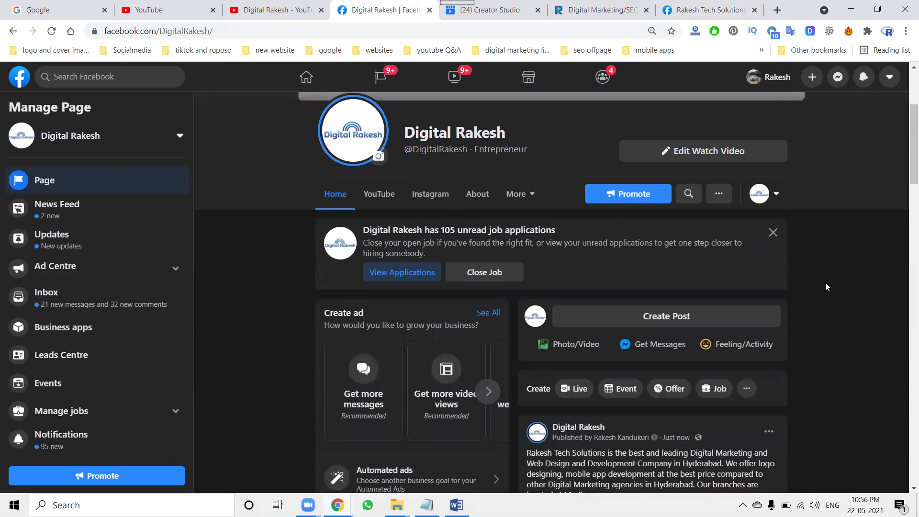
{"action": "scroll", "coordinate": [825, 286], "scroll_direction": "down", "scroll_amount": 3}
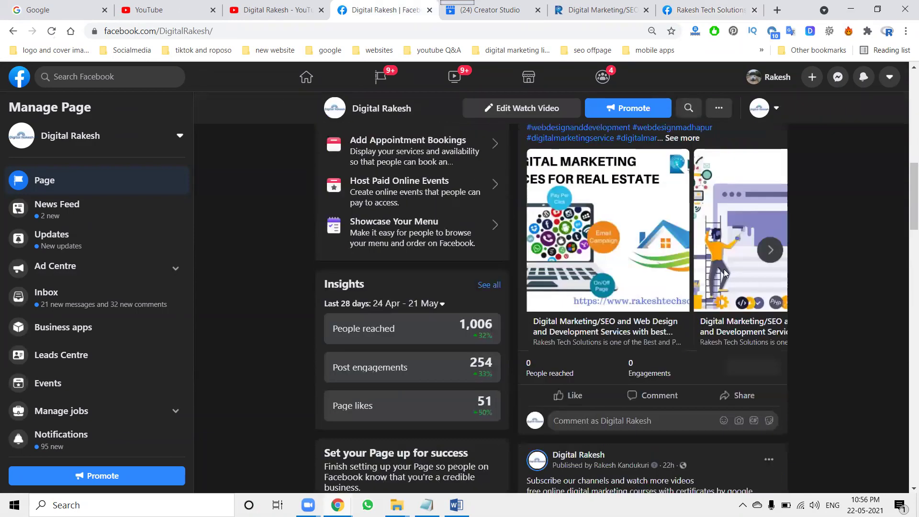
{"action": "left_click", "coordinate": [769, 252]}
{"action": "left_click", "coordinate": [769, 253]}
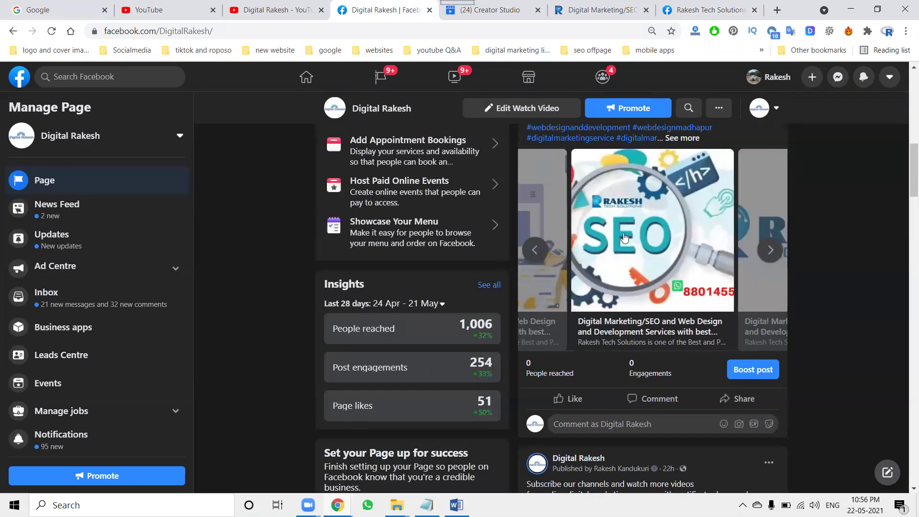
{"action": "left_click", "coordinate": [647, 214]}
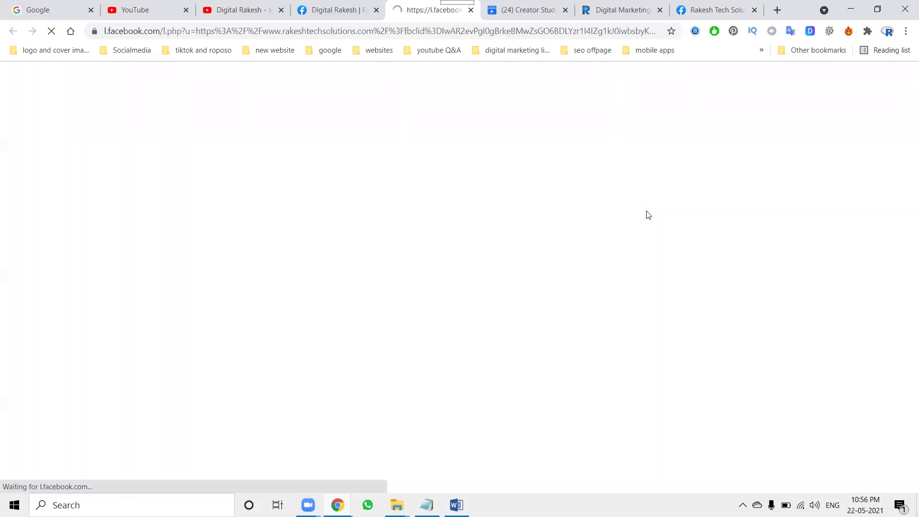
{"action": "key", "text": "ctrl+w"}
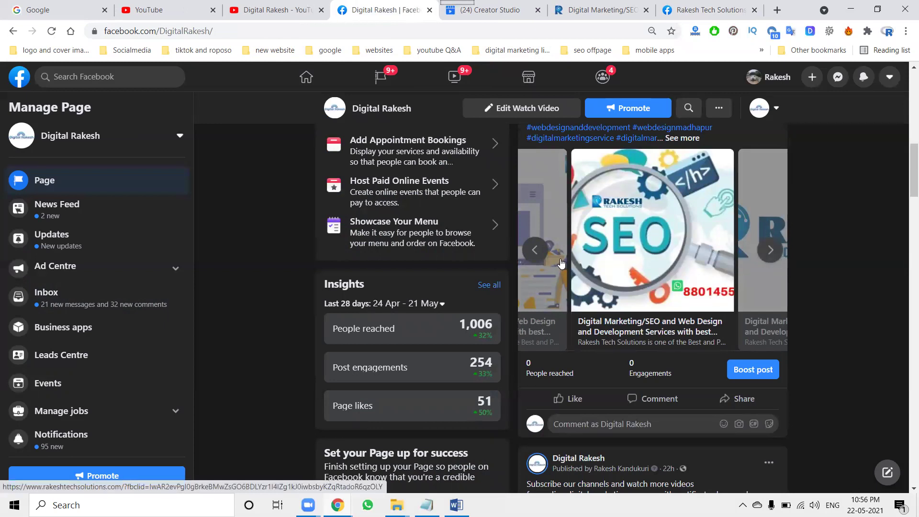
{"action": "left_click", "coordinate": [543, 254]}
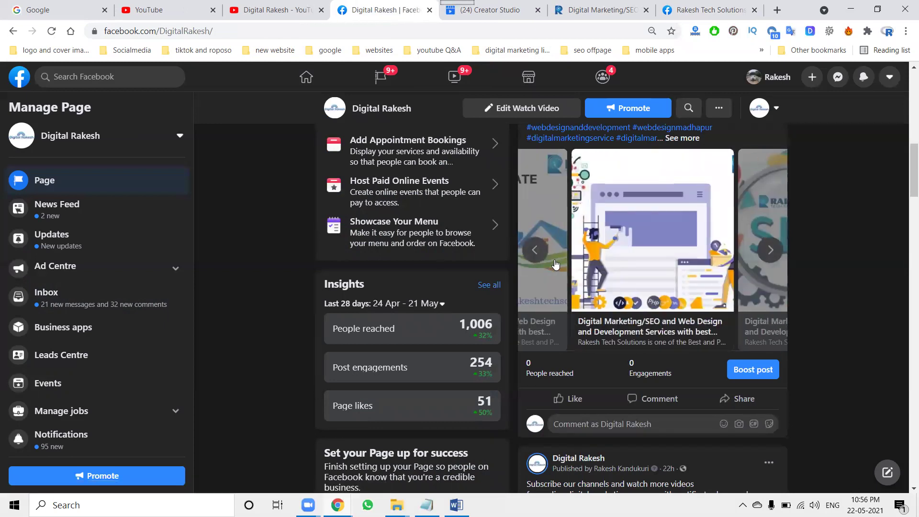
{"action": "scroll", "coordinate": [732, 282], "scroll_direction": "up", "scroll_amount": 15}
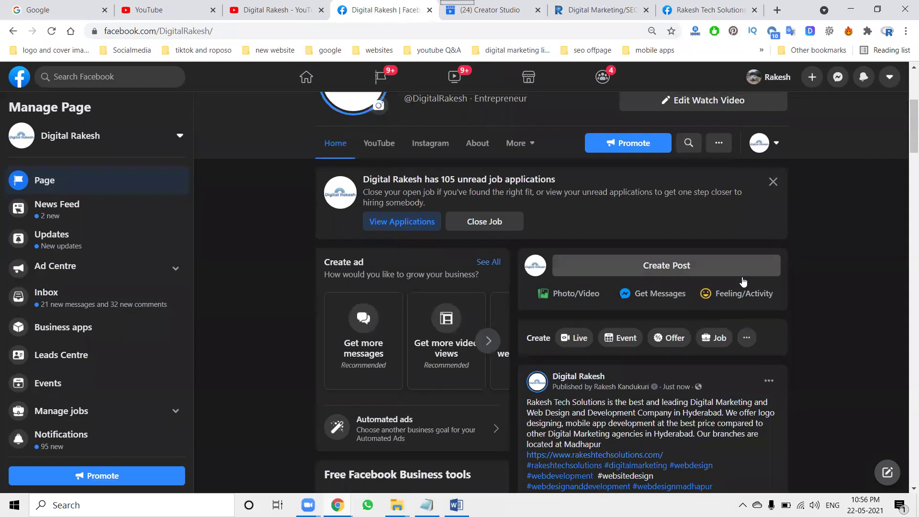
Step: Paste the website link into a new Digital Rakesh post, pick a preview card, then remove it
{"action": "left_click", "coordinate": [653, 266]}
{"action": "left_click", "coordinate": [599, 10]}
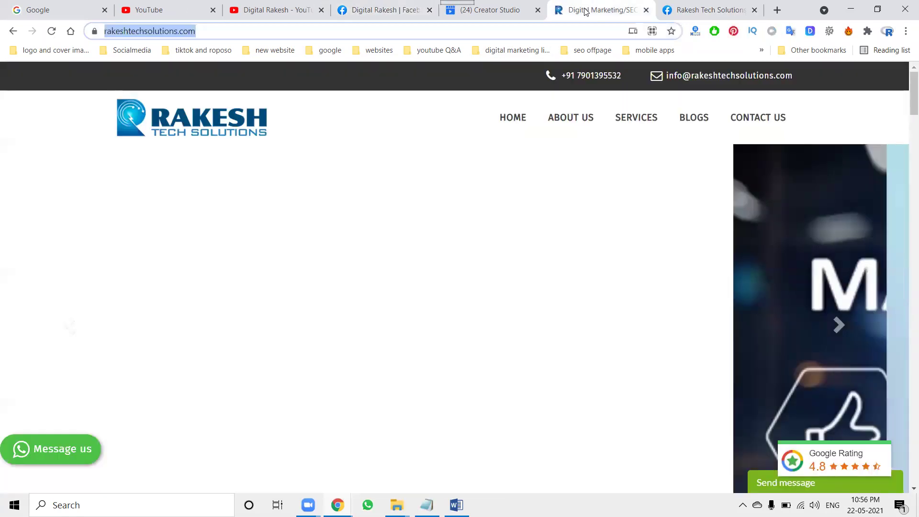
{"action": "left_click", "coordinate": [380, 10]}
{"action": "type", "text": "https://www.rakeshtechsolutions.com/"}
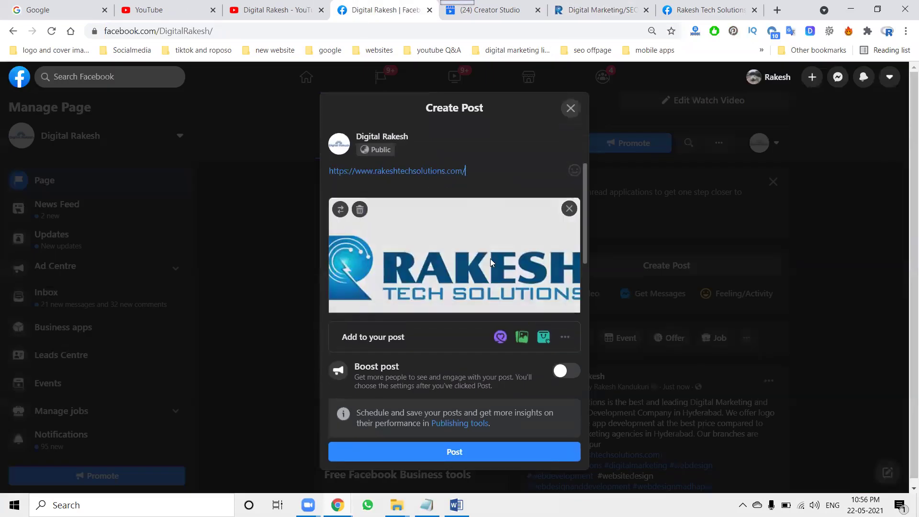
{"action": "left_click", "coordinate": [337, 211]}
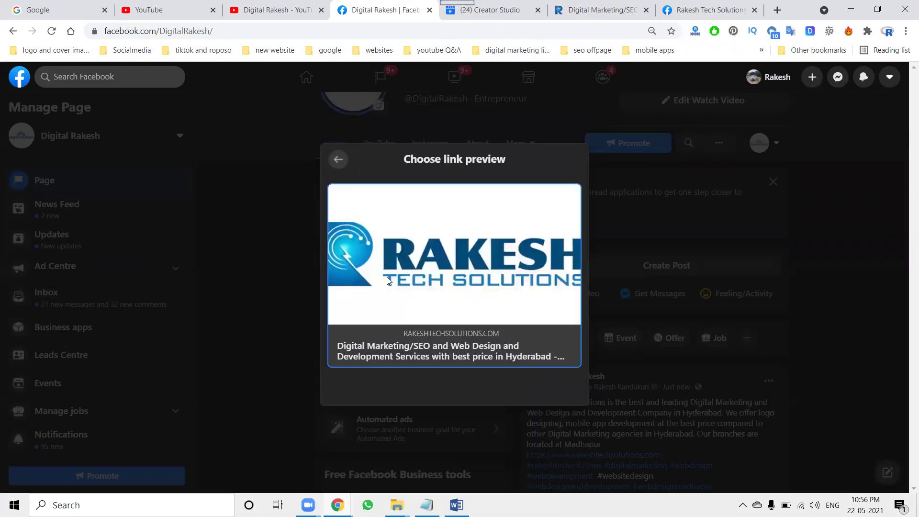
{"action": "left_click", "coordinate": [419, 221]}
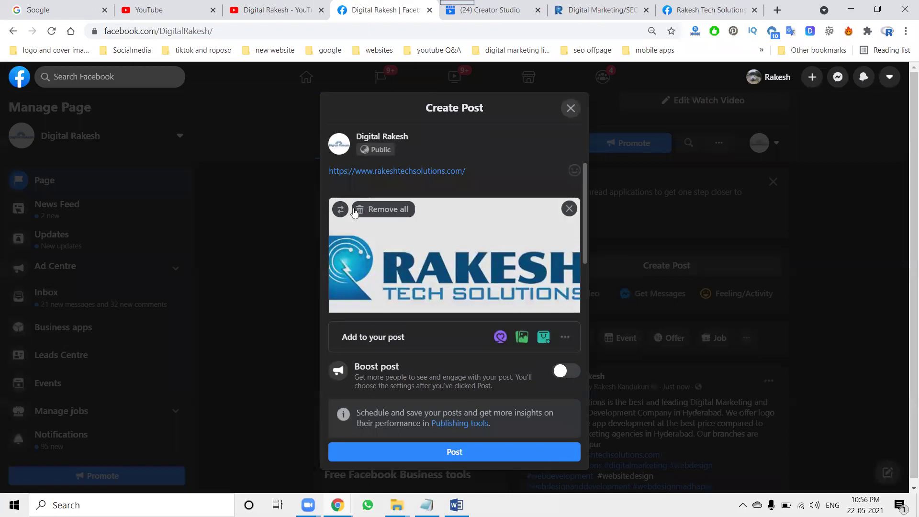
{"action": "left_click", "coordinate": [367, 209]}
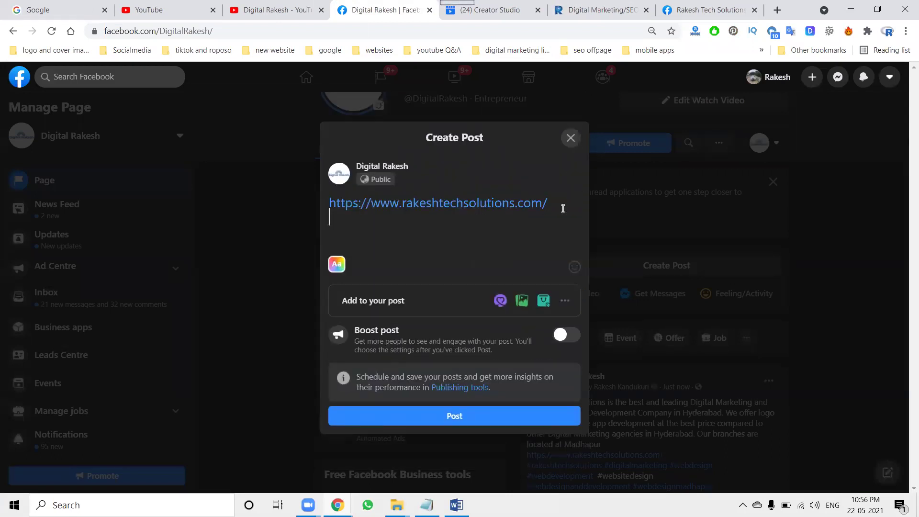
Step: Close the post composer and discard the unsaved link draft
{"action": "key", "text": "ctrl+a"}
{"action": "key", "text": "ctrl+c"}
{"action": "left_click", "coordinate": [564, 209]}
{"action": "left_click", "coordinate": [571, 138]}
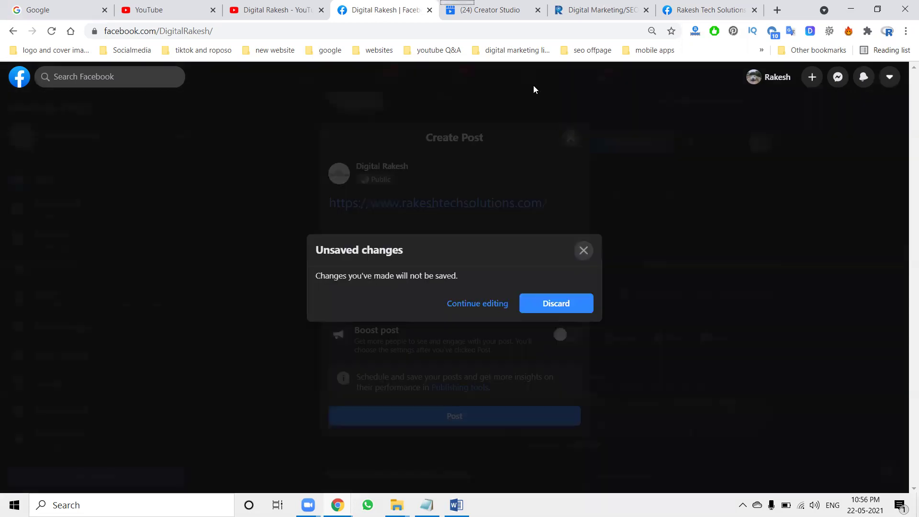
{"action": "left_click", "coordinate": [551, 303]}
Step: Back in Creator Studio, start a new post from Create New > Create post
{"action": "left_click", "coordinate": [488, 10]}
{"action": "left_click", "coordinate": [72, 120]}
{"action": "left_click", "coordinate": [73, 151]}
Step: Choose Rakesh Tech Solutions as the page to post from
{"action": "scroll", "coordinate": [717, 314], "scroll_direction": "down", "scroll_amount": 12}
{"action": "scroll", "coordinate": [718, 316], "scroll_direction": "down", "scroll_amount": 15}
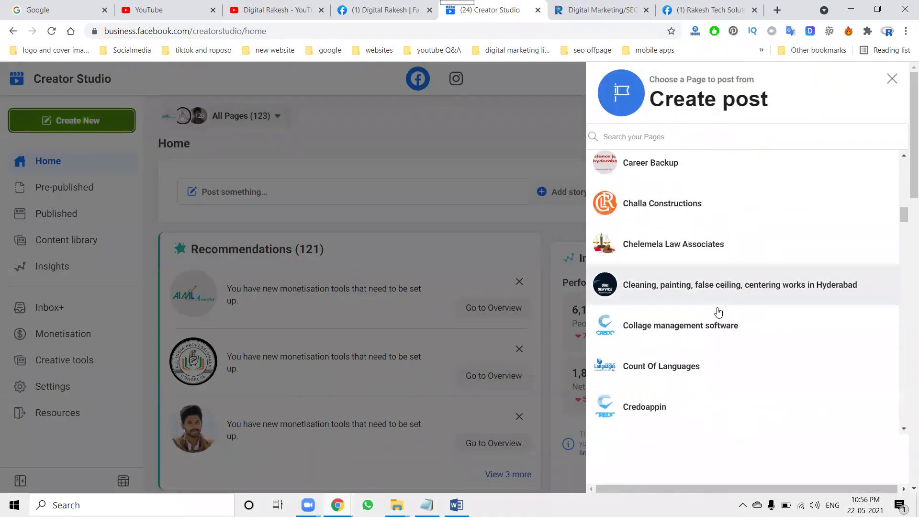
{"action": "scroll", "coordinate": [719, 304], "scroll_direction": "down", "scroll_amount": 15}
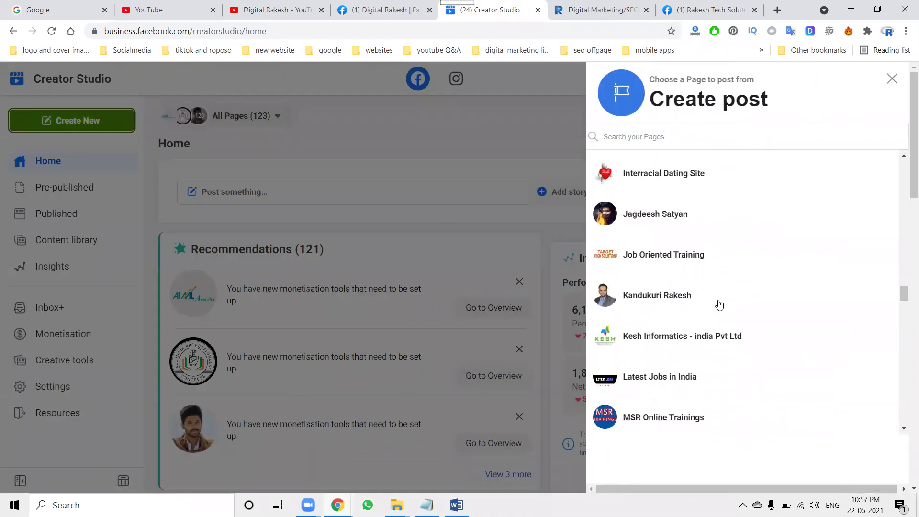
{"action": "scroll", "coordinate": [718, 302], "scroll_direction": "down", "scroll_amount": 8}
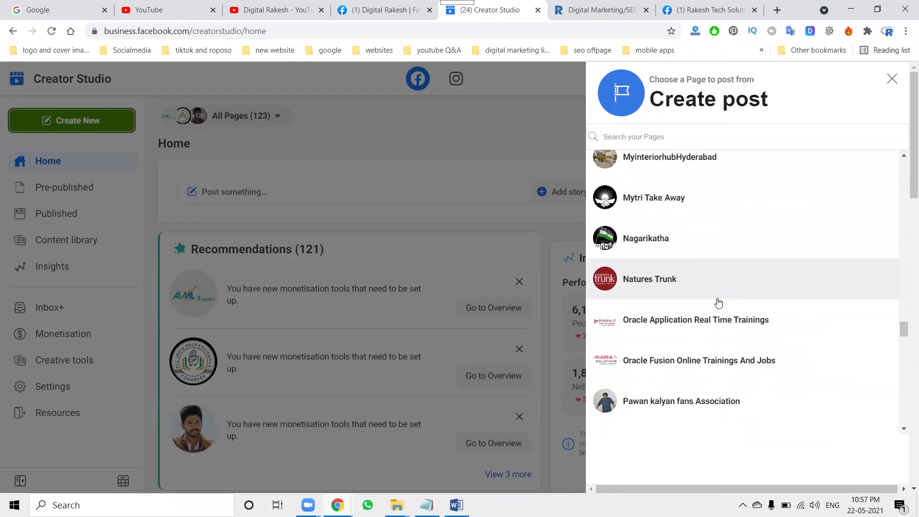
{"action": "left_click", "coordinate": [703, 338]}
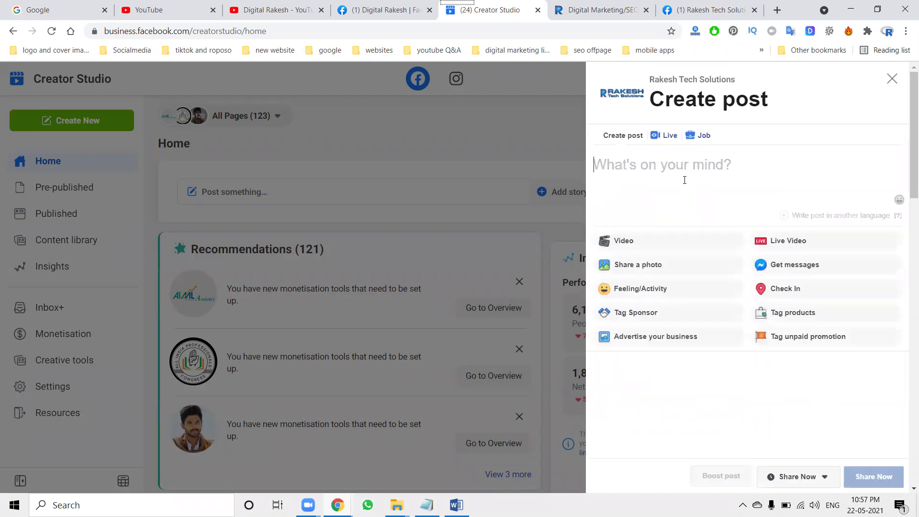
Step: Paste the website link and confirm its destination URL unchanged
{"action": "key", "text": "ctrl+v"}
{"action": "mouse_move", "coordinate": [687, 268]}
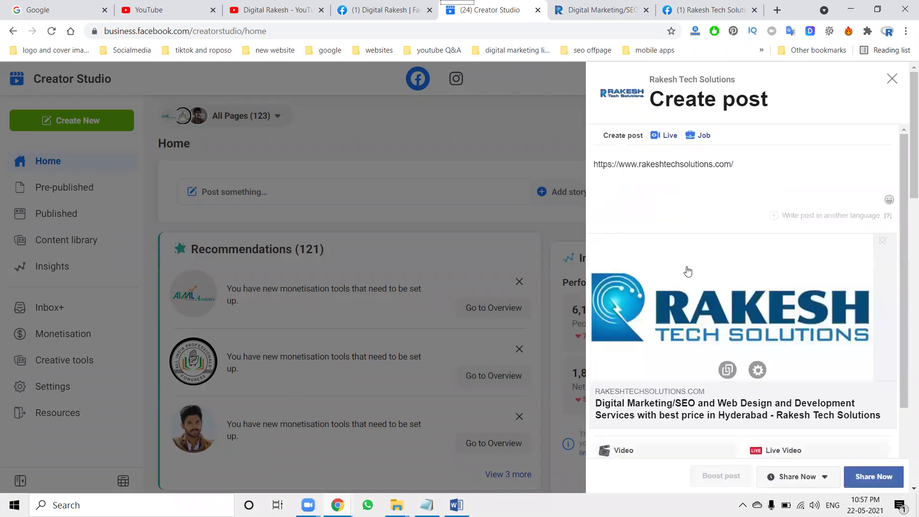
{"action": "left_click", "coordinate": [729, 370]}
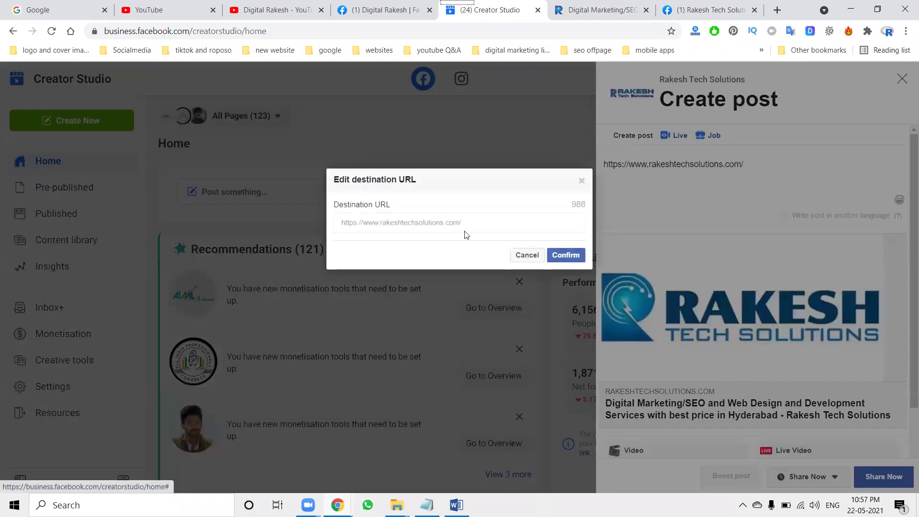
{"action": "left_click", "coordinate": [559, 255]}
{"action": "scroll", "coordinate": [675, 346], "scroll_direction": "down", "scroll_amount": 3}
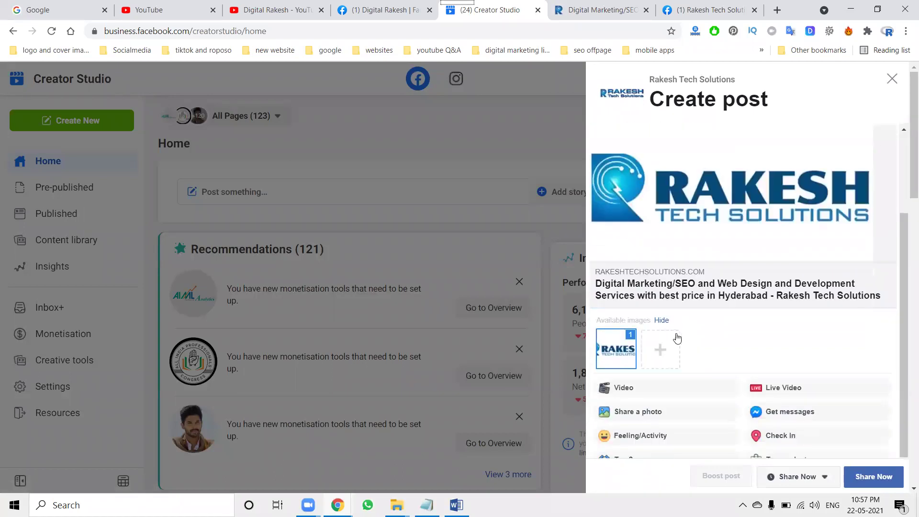
Step: Add the real estate, ads, Rakesh Tech Solutions and SEO Services in Hyderabad images to the link post
{"action": "left_click", "coordinate": [661, 349]}
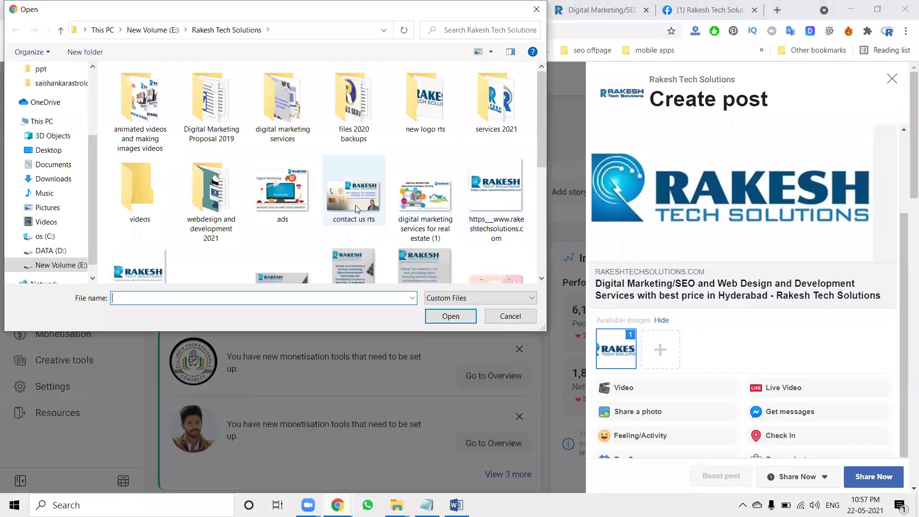
{"action": "left_click", "coordinate": [355, 207]}
{"action": "left_click", "coordinate": [417, 205]}
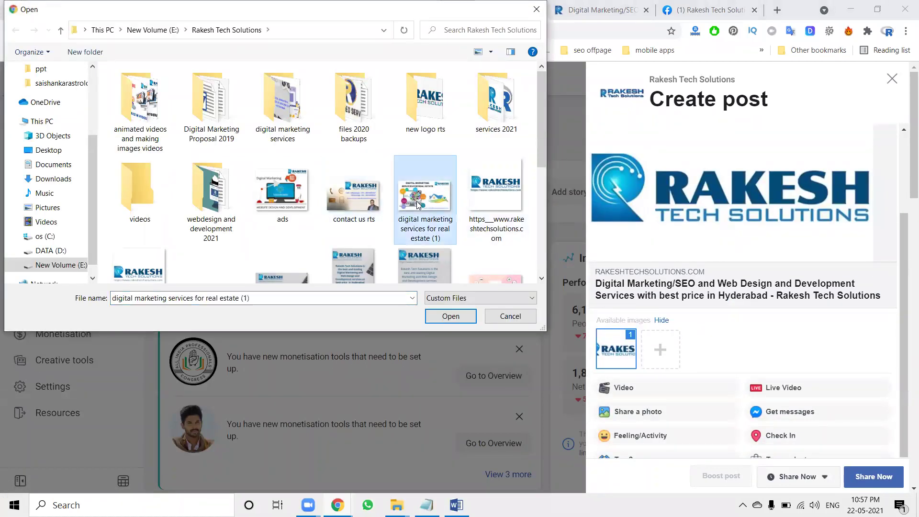
{"action": "scroll", "coordinate": [417, 205], "scroll_direction": "down", "scroll_amount": 1}
{"action": "left_click", "coordinate": [289, 141], "text": "ctrl"}
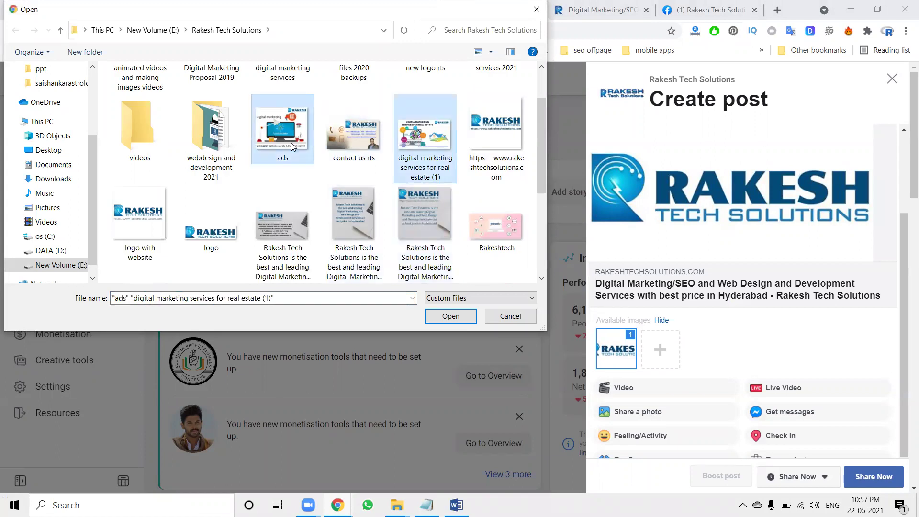
{"action": "left_click", "coordinate": [423, 219], "text": "ctrl"}
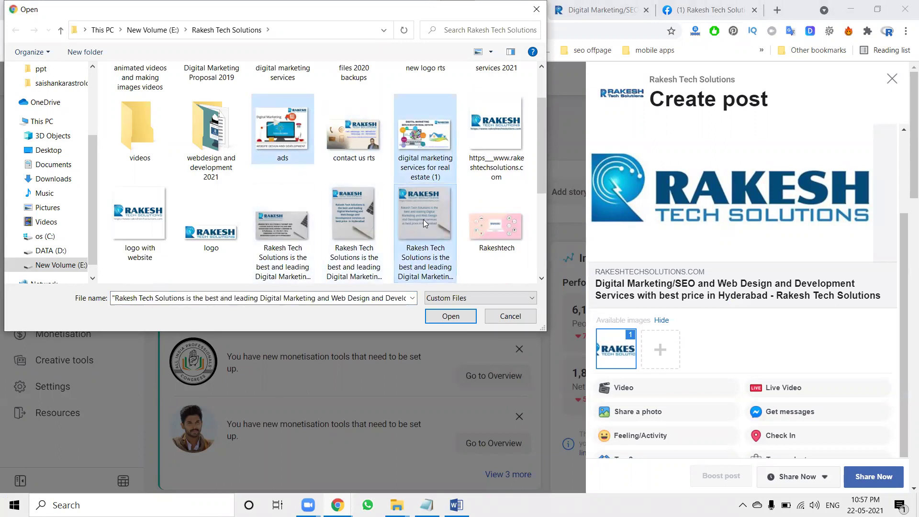
{"action": "scroll", "coordinate": [374, 187], "scroll_direction": "down", "scroll_amount": 2}
{"action": "left_click", "coordinate": [262, 162], "text": "ctrl"}
{"action": "left_click", "coordinate": [450, 316]}
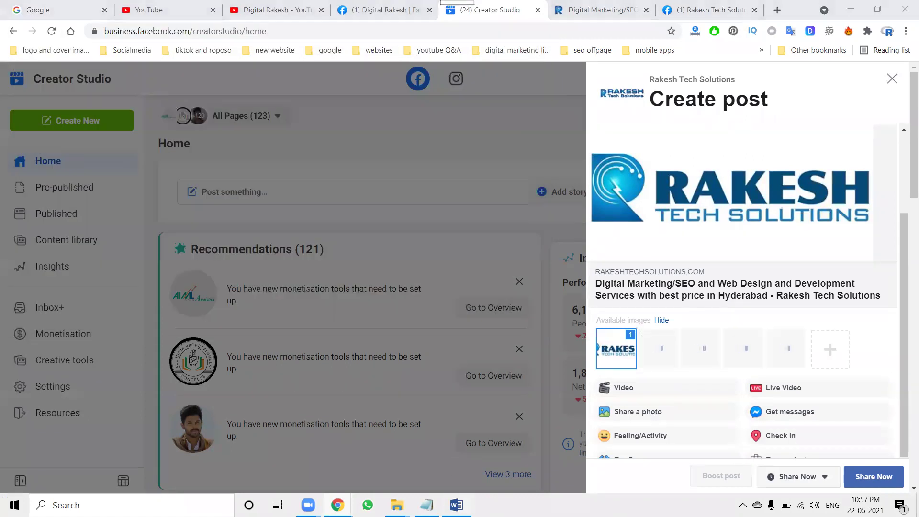
{"action": "left_click", "coordinate": [457, 505]}
Step: Replace the link text in the post with the prepared description and hashtags
{"action": "key", "text": "alt+Tab"}
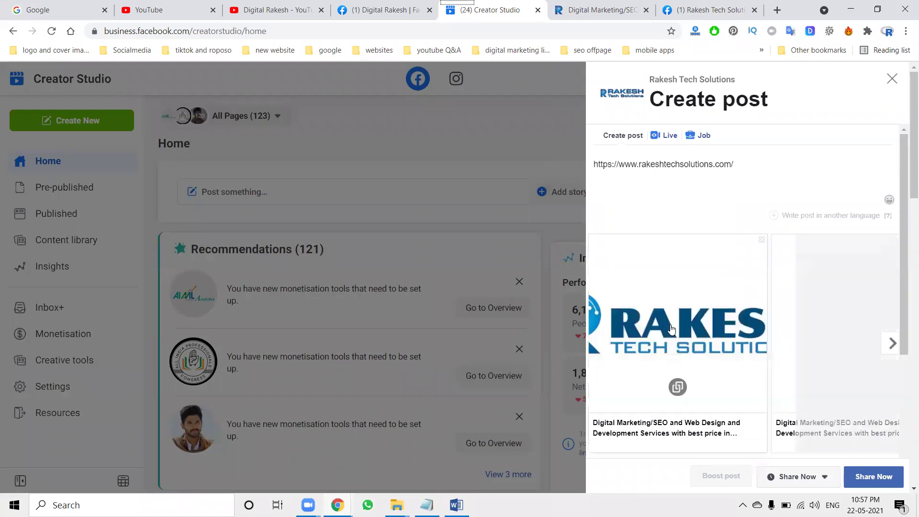
{"action": "triple_click", "coordinate": [704, 164]}
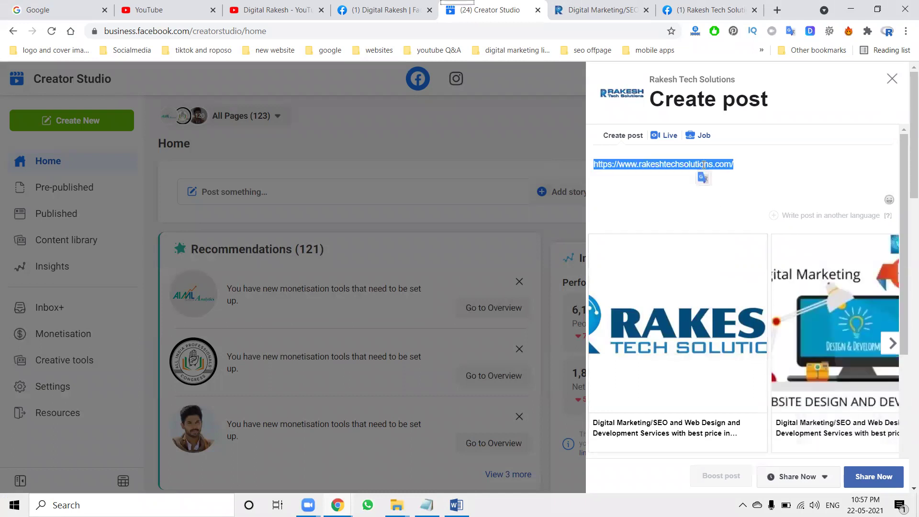
{"action": "type", "text": "Rakesh Tech Solutions is the best and leading Digital Marketing and Web Design and Development Company in Hyderabad. We offer logo designing, mobile app development at the best price compared to other Digital Marketing agencies in Hyderabad. Our branches are located at Madhapur https://www.rakeshtechsolutions.com/ #rakeshtechsolutions #digitalmarketing #webdesign #webdevelopment #websitedesign #webdesignanddevelopment #webdesignmadhapur #digitalmarketingservice #digitalmarketingcompany #mobileapp #mobileappdevelopment #websitedesign #websitedevelopment"}
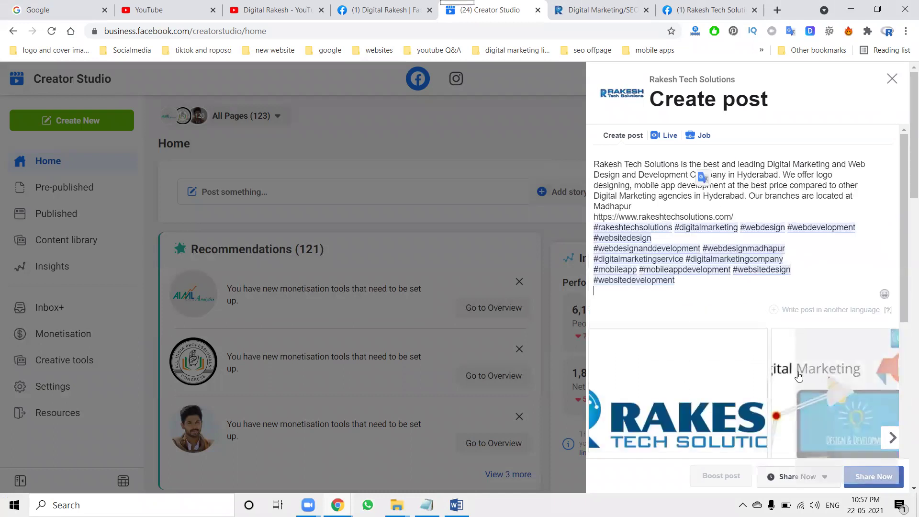
Step: Move the computer image to the first slot and the RAKES logo last, then share now
{"action": "scroll", "coordinate": [783, 364], "scroll_direction": "down", "scroll_amount": 1}
{"action": "scroll", "coordinate": [783, 363], "scroll_direction": "down", "scroll_amount": 3}
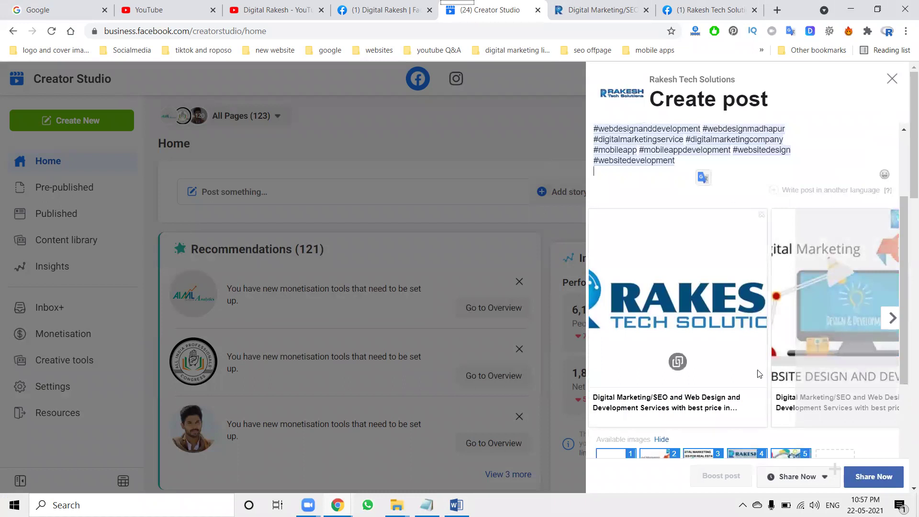
{"action": "scroll", "coordinate": [696, 362], "scroll_direction": "down", "scroll_amount": 3}
{"action": "left_click_drag", "start_coordinate": [682, 353], "coordinate": [773, 351]}
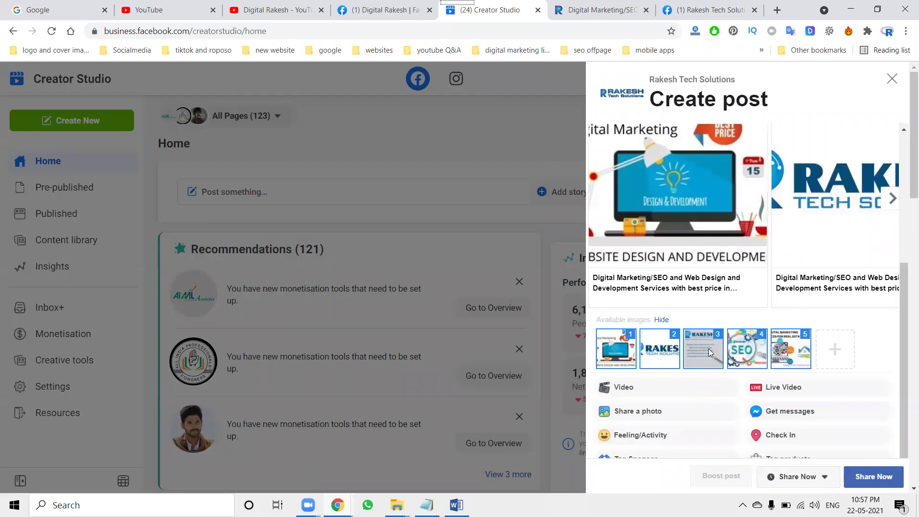
{"action": "left_click_drag", "start_coordinate": [650, 350], "coordinate": [792, 350]}
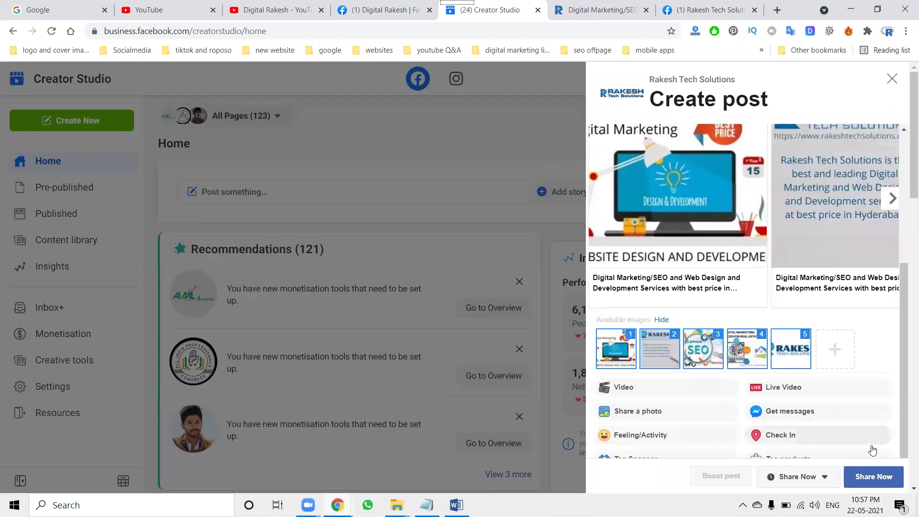
{"action": "left_click", "coordinate": [892, 479]}
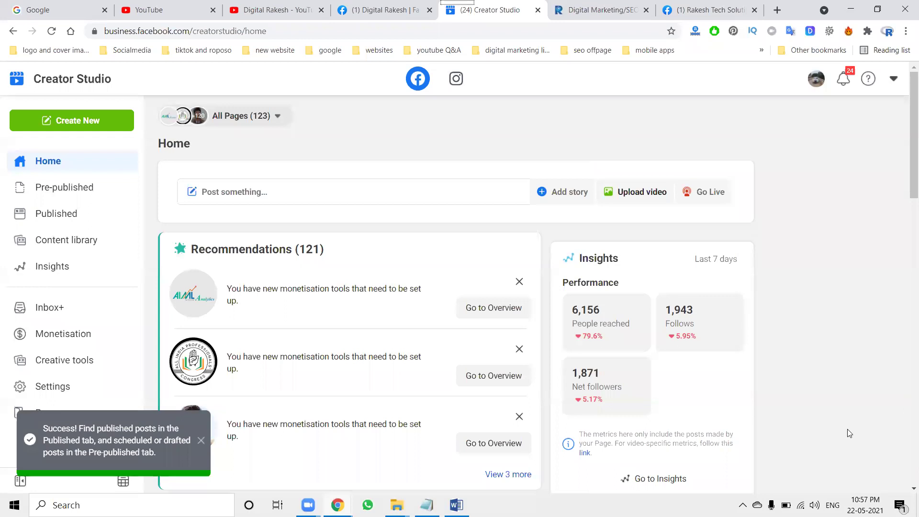
{"action": "left_click", "coordinate": [707, 9]}
Step: Reload the Rakesh Tech Solutions page, then open the FAQ video in a new tab and copy its address
{"action": "left_click", "coordinate": [52, 31]}
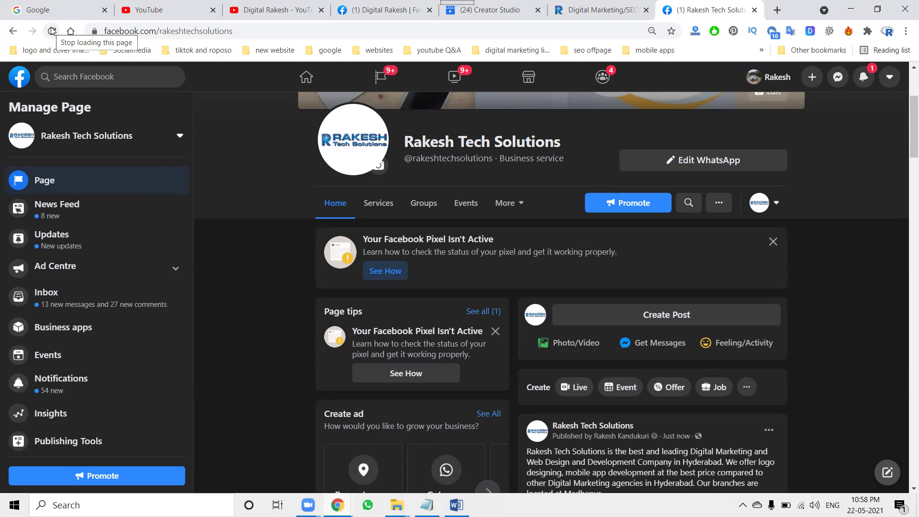
{"action": "scroll", "coordinate": [805, 199], "scroll_direction": "down", "scroll_amount": 5}
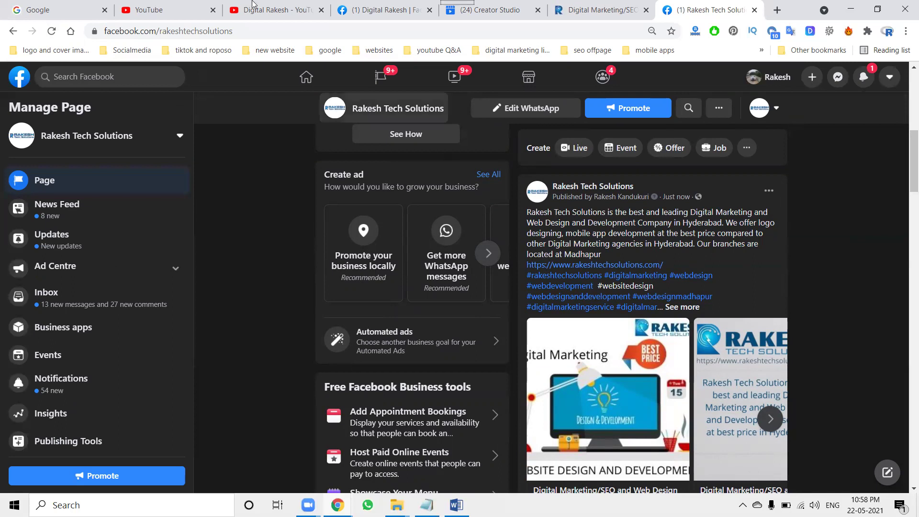
{"action": "left_click", "coordinate": [231, 6]}
{"action": "middle_click", "coordinate": [309, 390]}
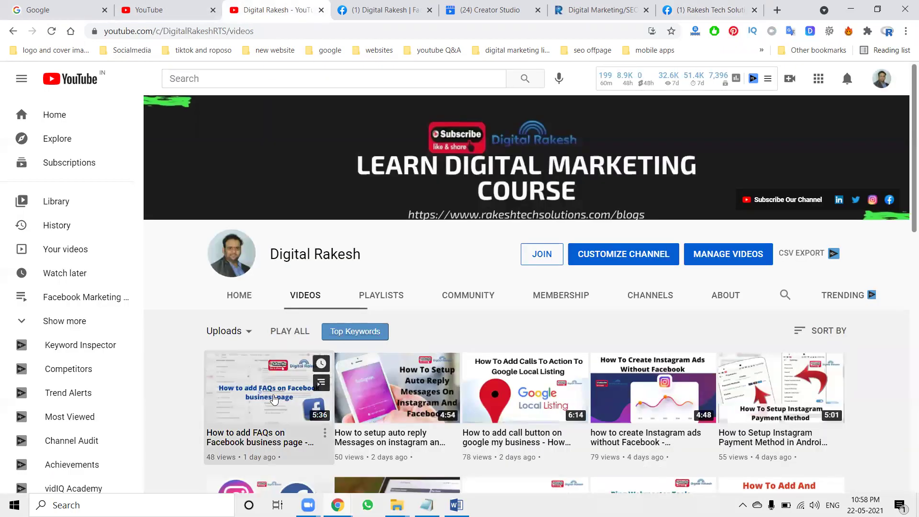
{"action": "left_click", "coordinate": [335, 9]}
{"action": "left_click", "coordinate": [296, 32]}
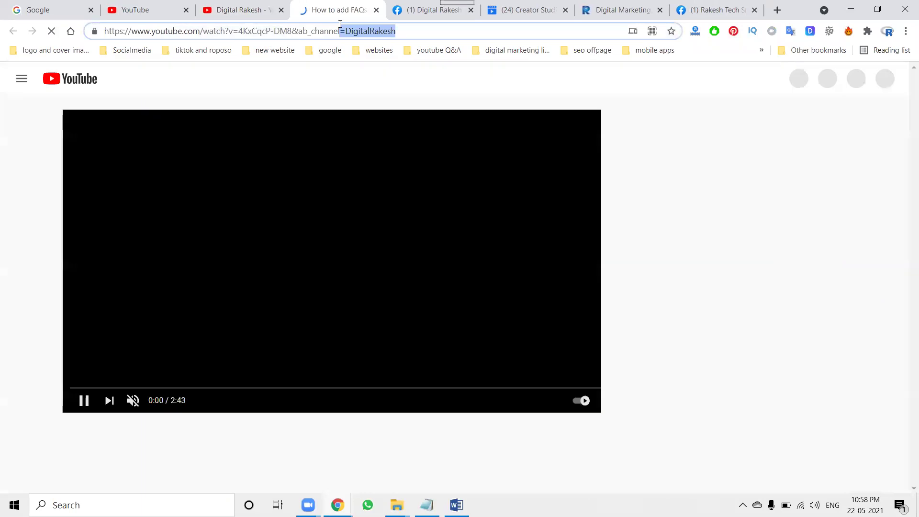
{"action": "key", "text": "ctrl+a"}
{"action": "key", "text": "ctrl+c"}
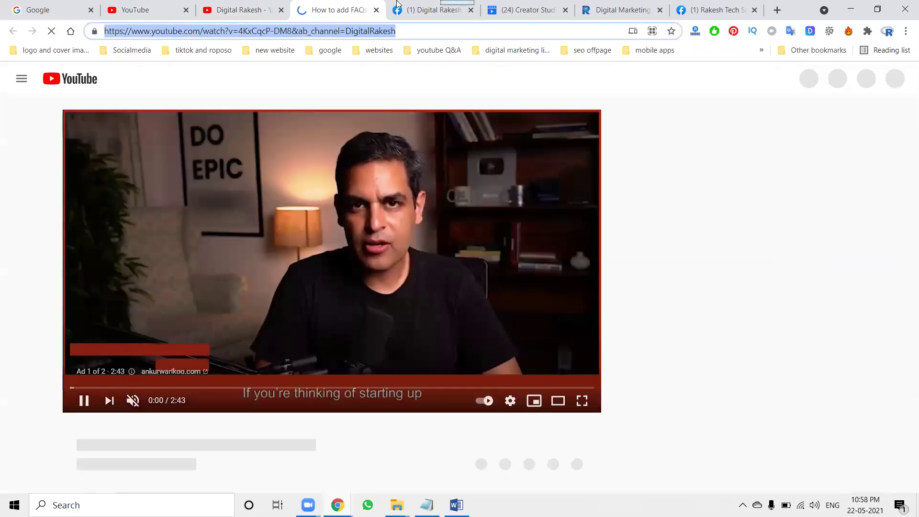
Step: Close the FAQ video tab and start a new post in Creator Studio
{"action": "key", "text": "ctrl+w"}
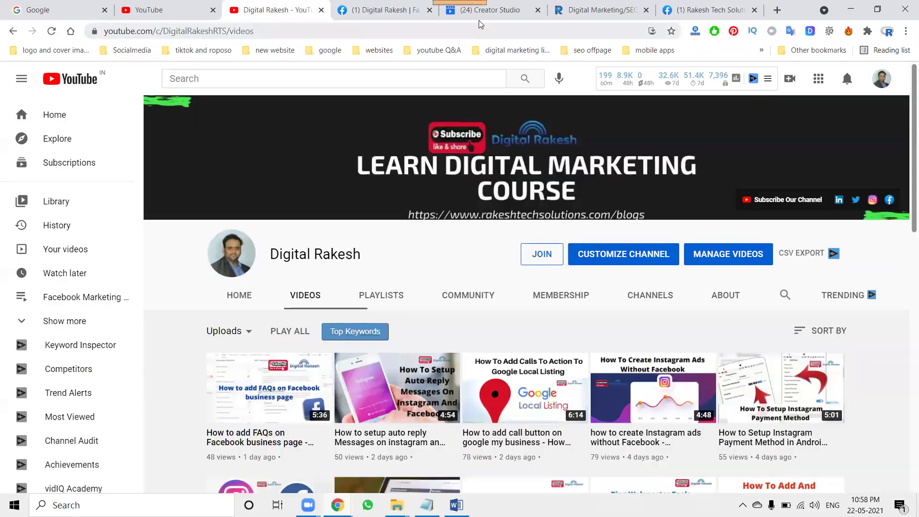
{"action": "left_click", "coordinate": [481, 10]}
{"action": "left_click", "coordinate": [116, 124]}
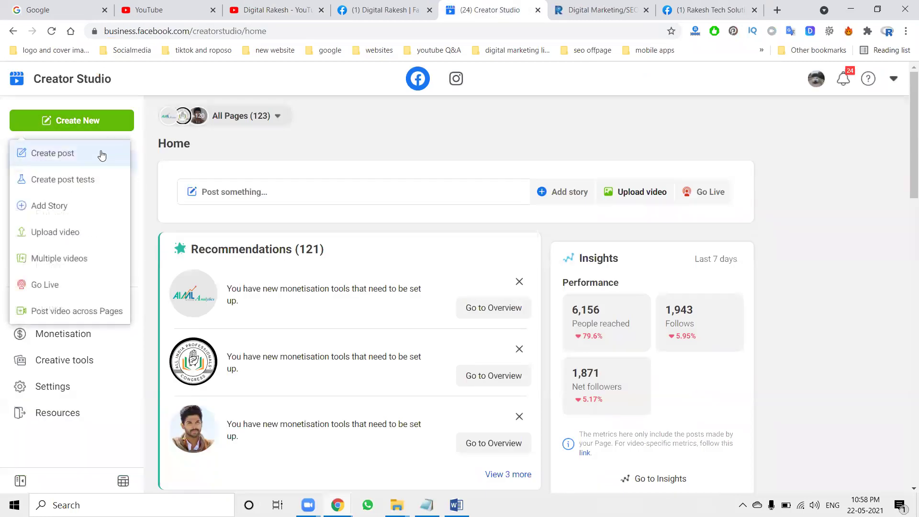
{"action": "left_click", "coordinate": [53, 153]}
Step: Choose the owner's own profile as the poster and paste the FAQ video link
{"action": "scroll", "coordinate": [739, 288], "scroll_direction": "down", "scroll_amount": 5}
{"action": "scroll", "coordinate": [743, 289], "scroll_direction": "down", "scroll_amount": 2}
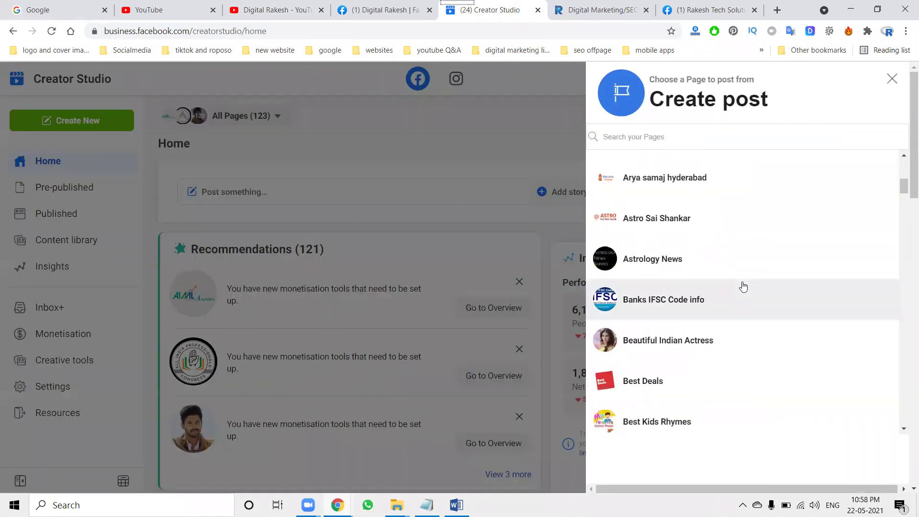
{"action": "scroll", "coordinate": [736, 287], "scroll_direction": "down", "scroll_amount": 12}
{"action": "scroll", "coordinate": [737, 283], "scroll_direction": "down", "scroll_amount": 20}
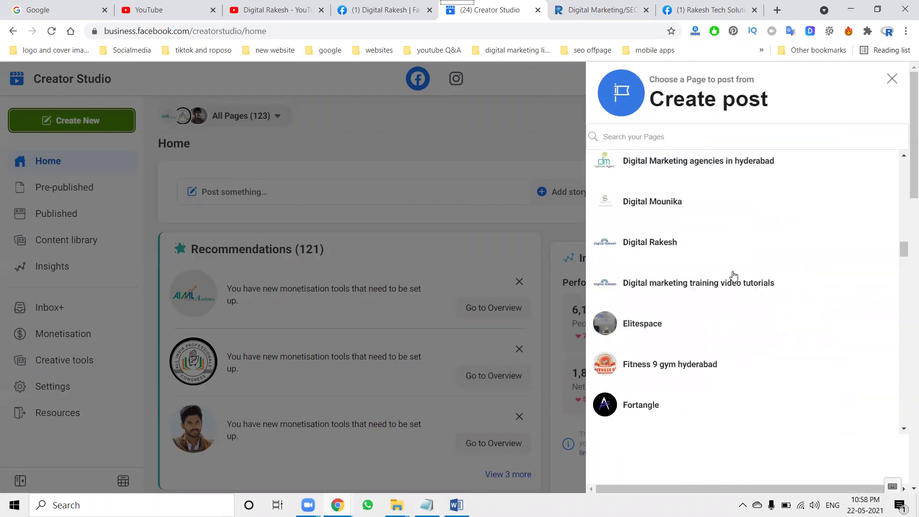
{"action": "scroll", "coordinate": [725, 268], "scroll_direction": "down", "scroll_amount": 4}
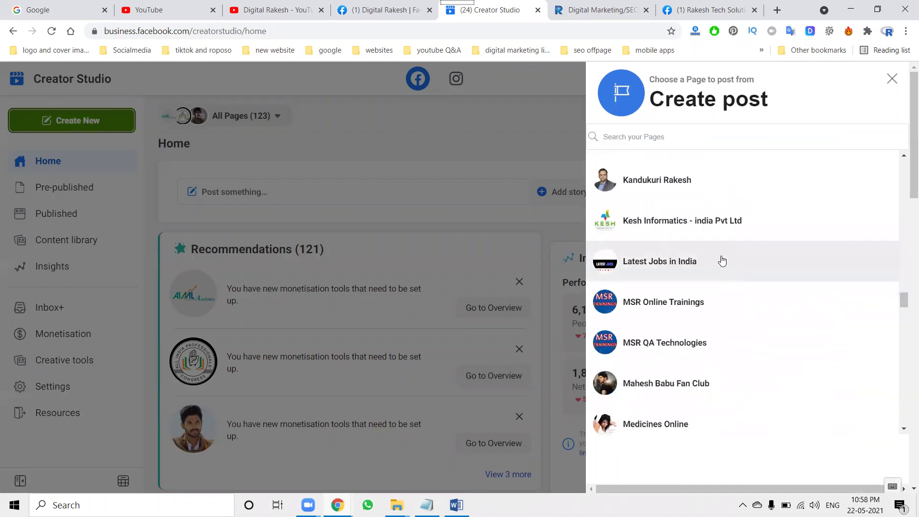
{"action": "left_click", "coordinate": [701, 194]}
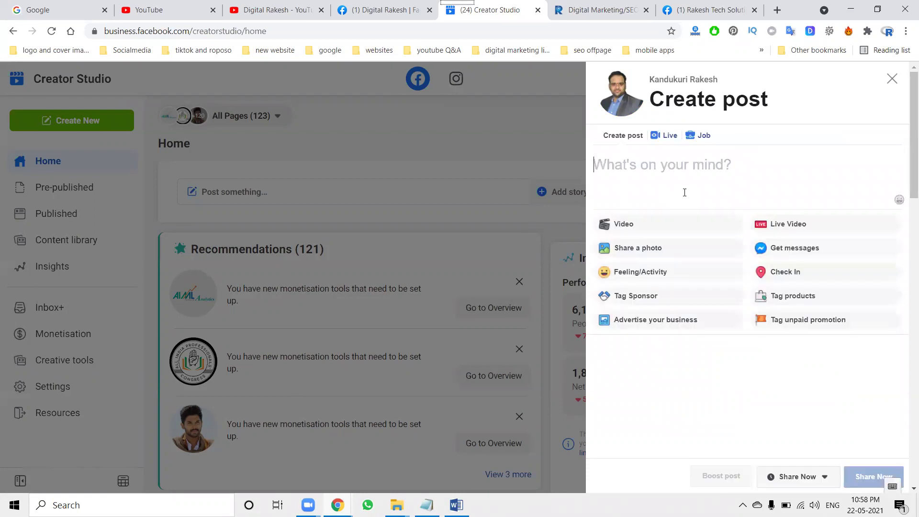
{"action": "key", "text": "ctrl+v"}
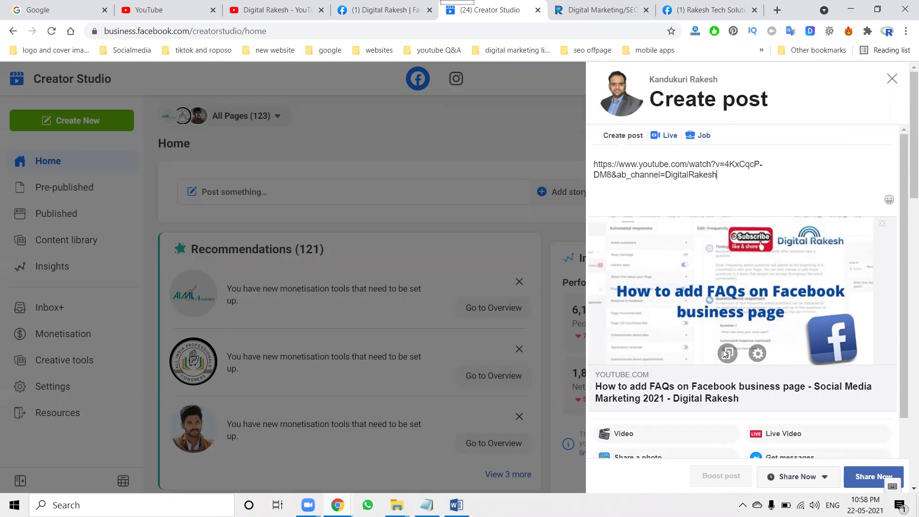
Step: Keep the destination URL and attach the download and how-to-learn-digital-marketing images from '500 pixel new images'
{"action": "left_click", "coordinate": [723, 349]}
{"action": "left_click", "coordinate": [567, 254]}
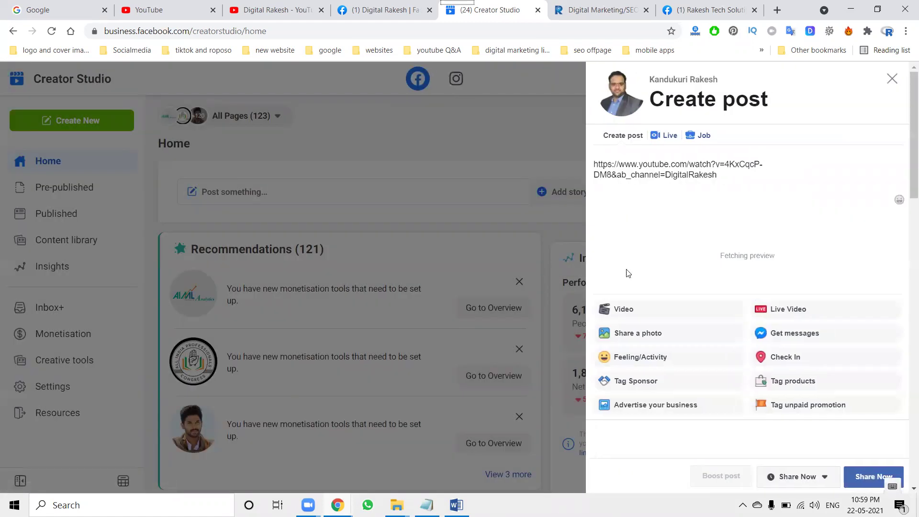
{"action": "left_click", "coordinate": [667, 439]}
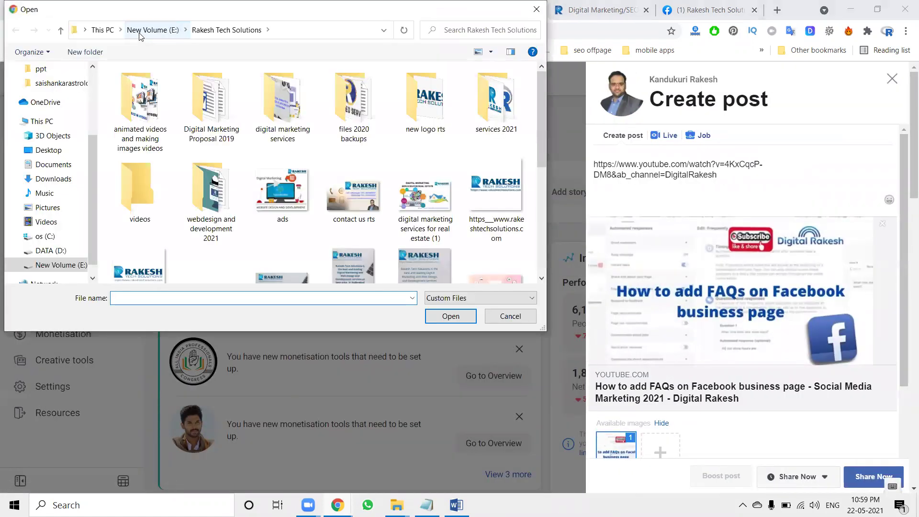
{"action": "left_click", "coordinate": [146, 29]}
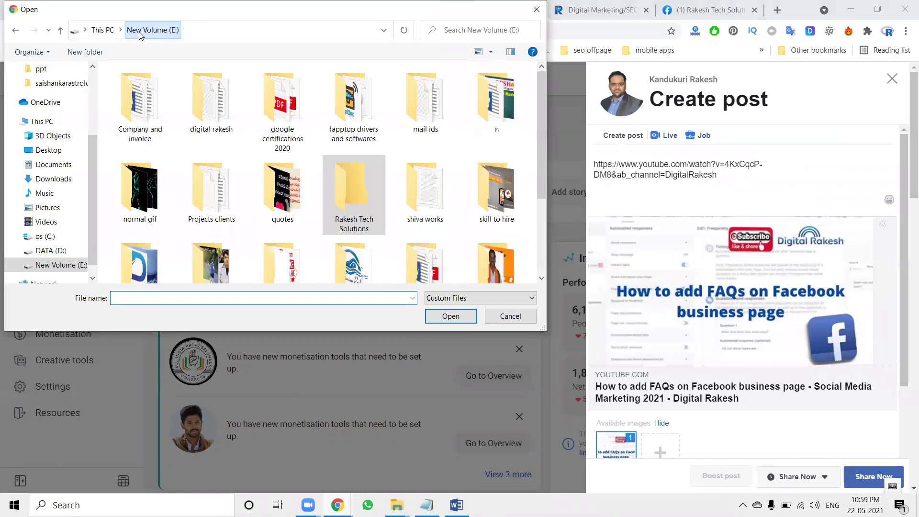
{"action": "double_click", "coordinate": [200, 100]}
{"action": "double_click", "coordinate": [139, 114]}
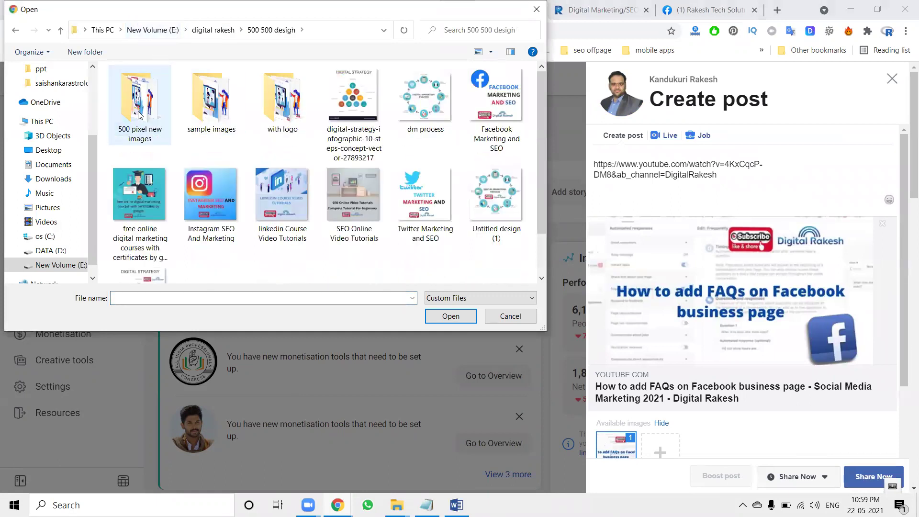
{"action": "double_click", "coordinate": [139, 115]}
{"action": "left_click", "coordinate": [263, 119]}
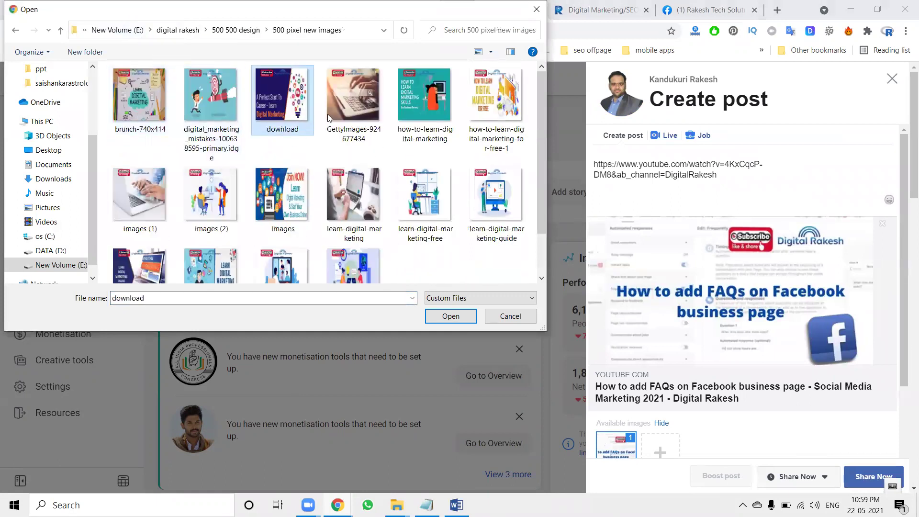
{"action": "left_click", "coordinate": [424, 96], "text": "ctrl"}
{"action": "left_click", "coordinate": [450, 316]}
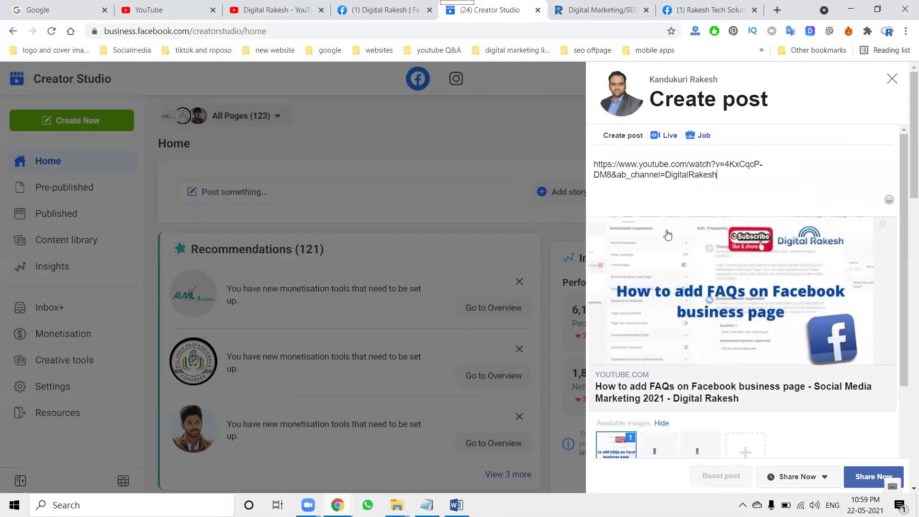
Step: Replace the YouTube link text with #digitalrakesh and share the post now
{"action": "triple_click", "coordinate": [661, 164]}
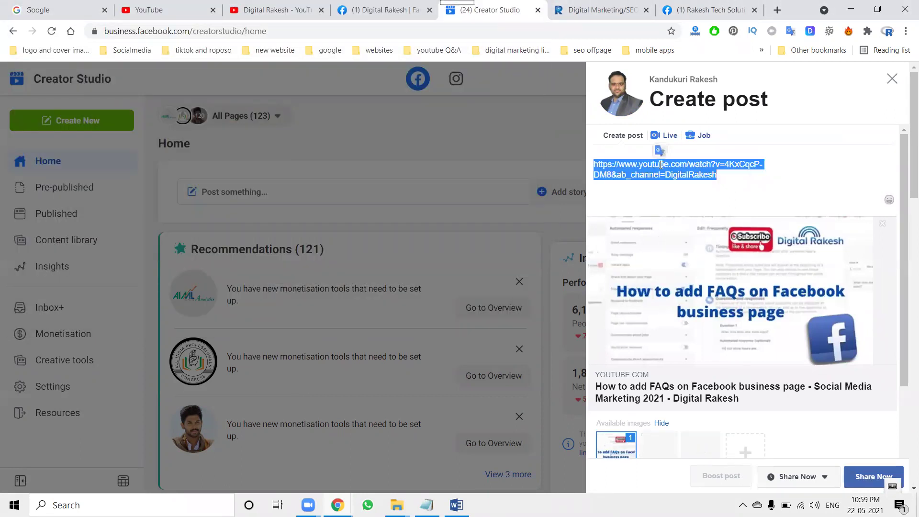
{"action": "type", "text": "#digitalrake"}
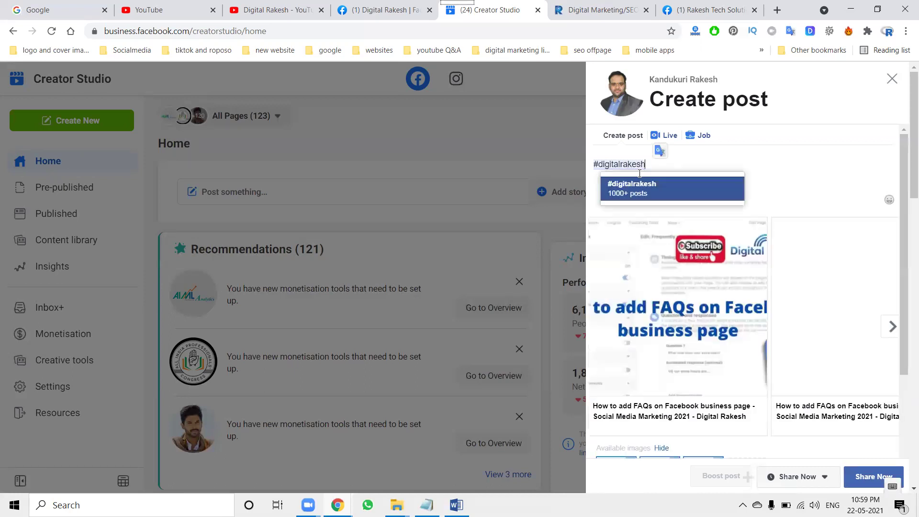
{"action": "left_click", "coordinate": [864, 477]}
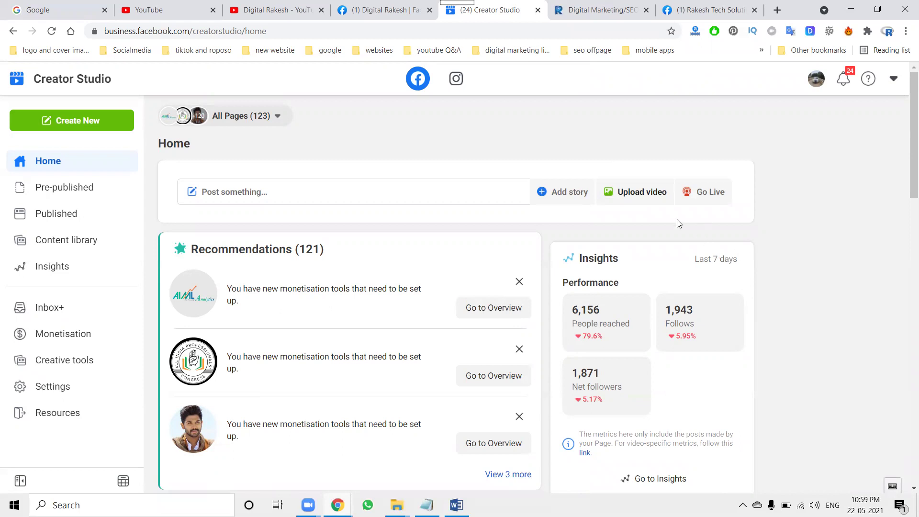
Step: Switch to the 'Digital Rakesh - YouTube' tab showing the channel's Videos list
{"action": "left_click", "coordinate": [271, 14]}
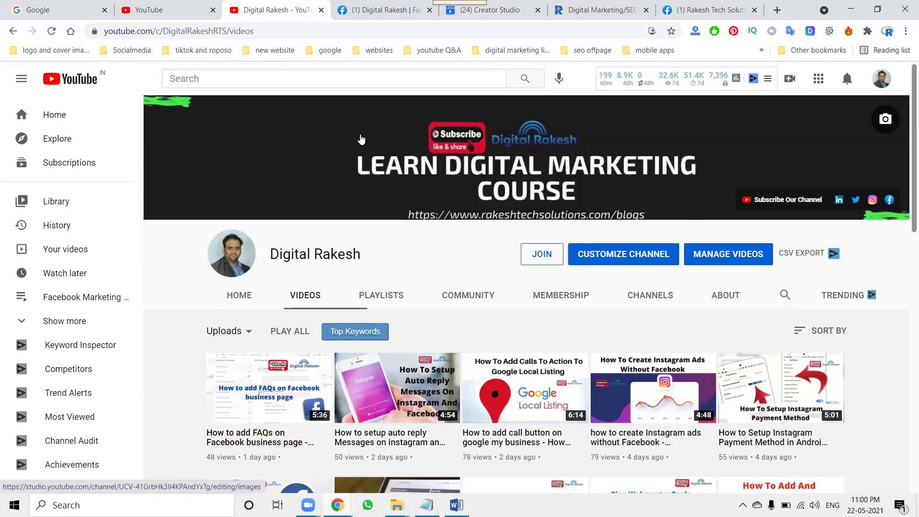
Step: Open digitalrakesh.blogspot.com in a new tab, reloading it after a connection error
{"action": "left_click", "coordinate": [777, 10]}
{"action": "type", "text": "dig"}
{"action": "key", "text": "Return"}
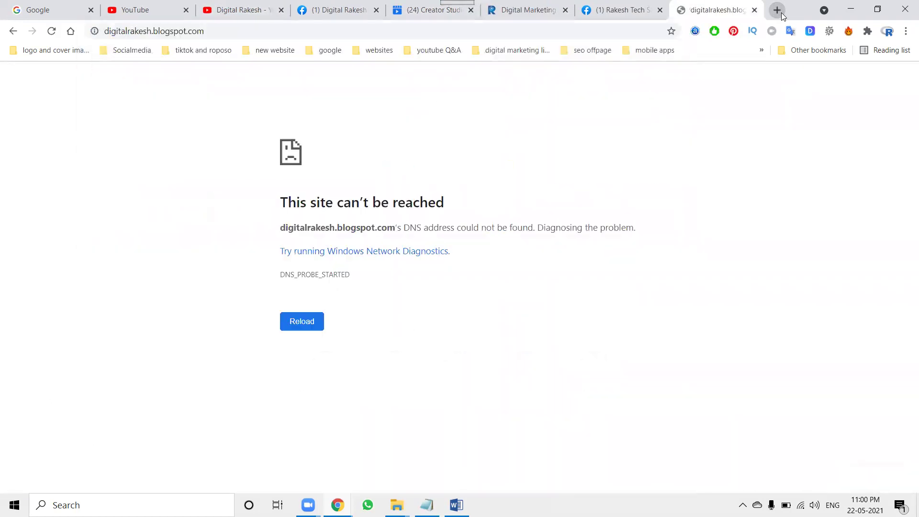
{"action": "left_click", "coordinate": [281, 31]}
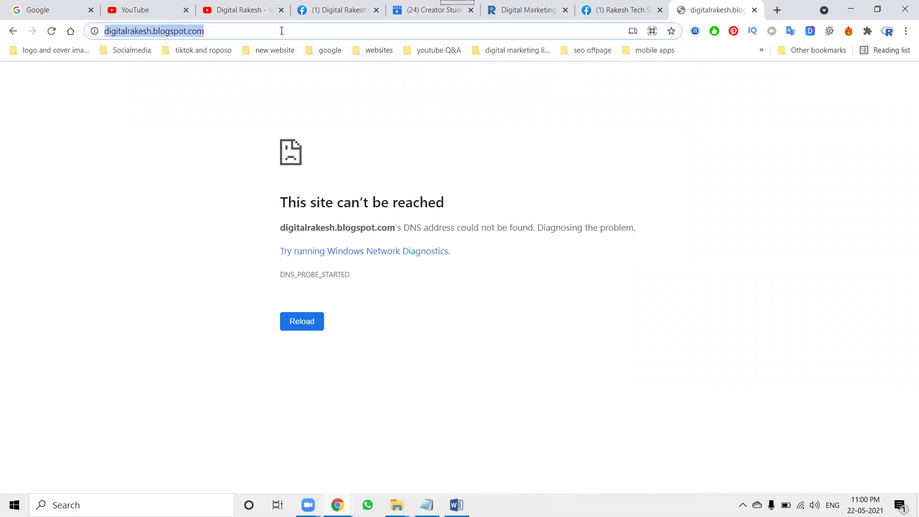
{"action": "left_click", "coordinate": [51, 32]}
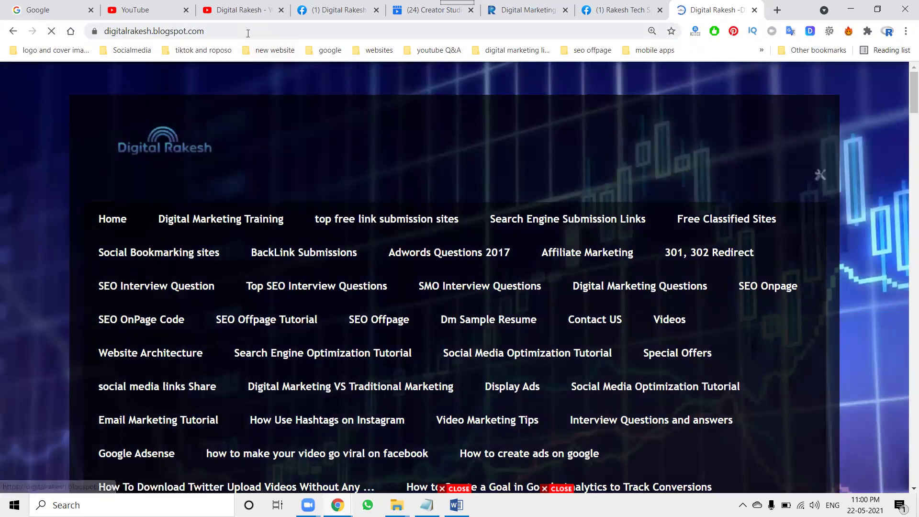
Step: Open the Digital Marketing Training page and copy its address
{"action": "left_click", "coordinate": [239, 224]}
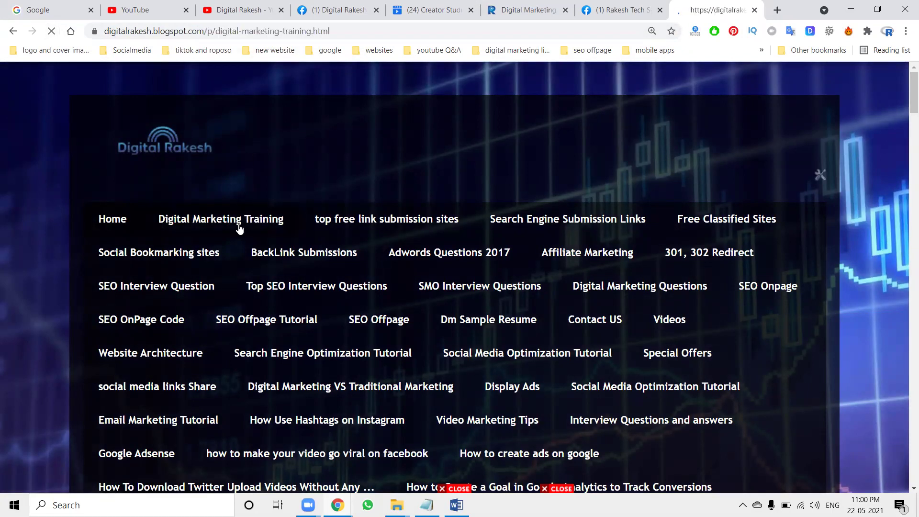
{"action": "left_click", "coordinate": [253, 33]}
{"action": "key", "text": "ctrl+c"}
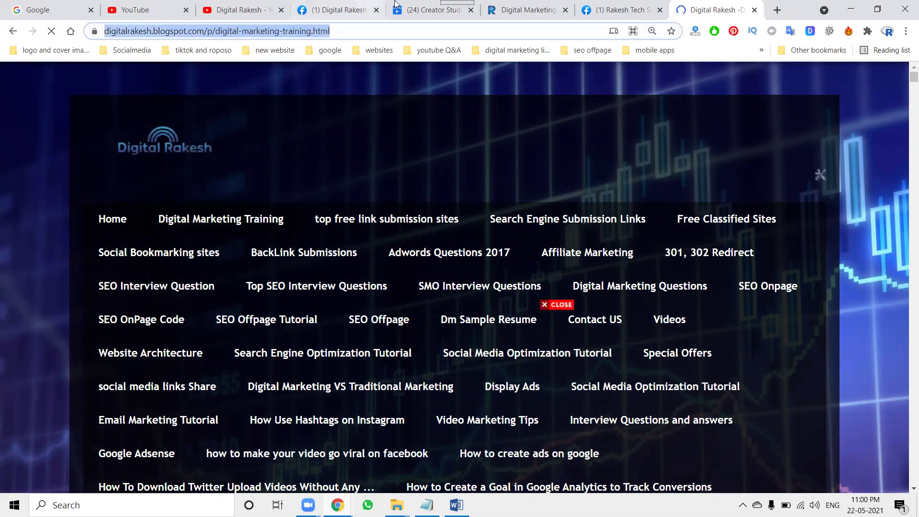
{"action": "left_click", "coordinate": [397, 6]}
Step: Start a post from the Digital Rakesh page and paste the Digital Marketing Training link
{"action": "left_click", "coordinate": [86, 121]}
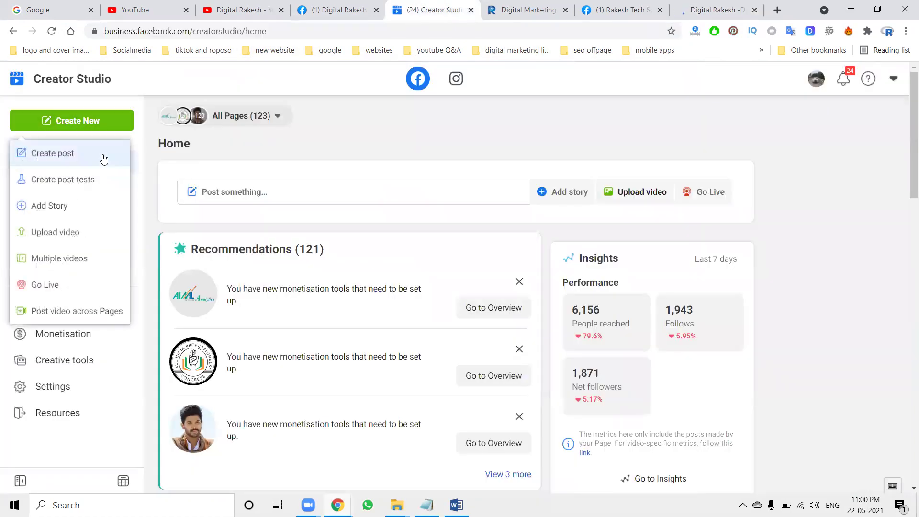
{"action": "left_click", "coordinate": [104, 159]}
{"action": "scroll", "coordinate": [662, 293], "scroll_direction": "down", "scroll_amount": 10}
{"action": "scroll", "coordinate": [667, 298], "scroll_direction": "down", "scroll_amount": 20}
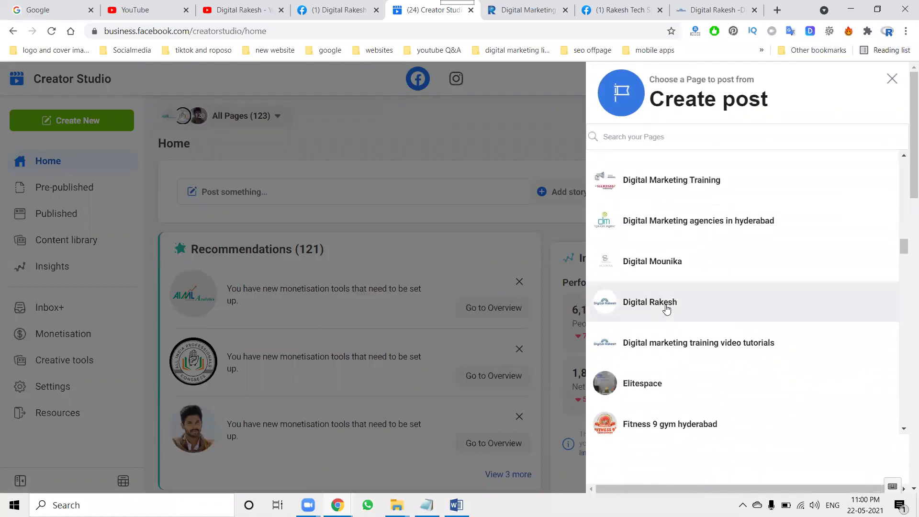
{"action": "left_click", "coordinate": [666, 310]}
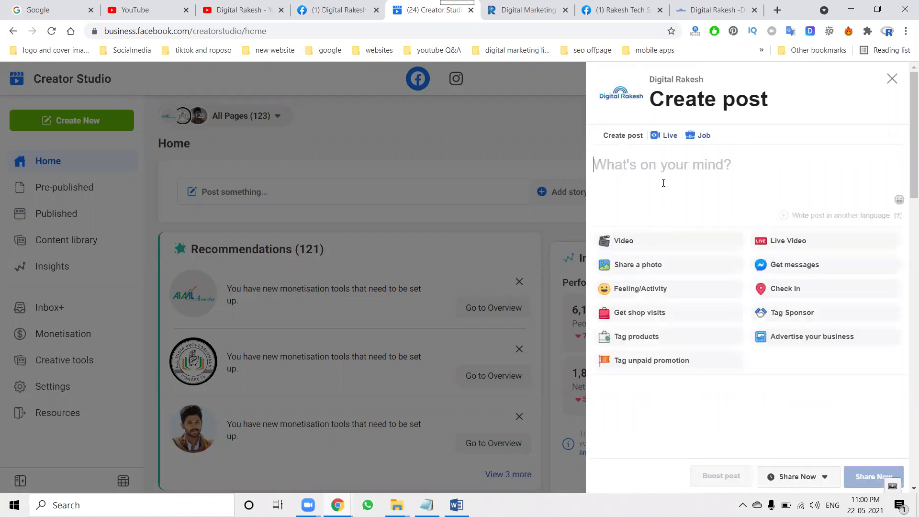
{"action": "left_click", "coordinate": [664, 183]}
{"action": "key", "text": "ctrl+v"}
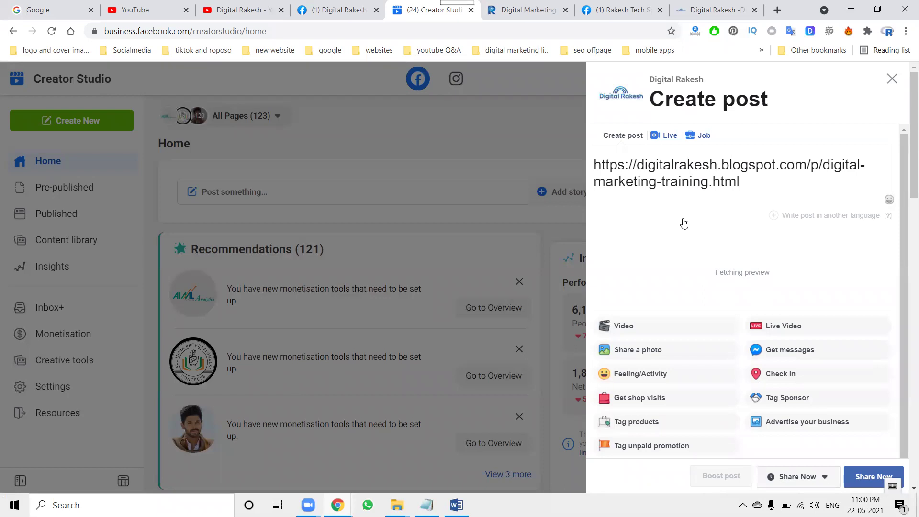
Step: Attach the brunch-740x414, images (1), Learn-Digital-Marketing-Online, Learn-Dm and why-should-you-learn images to the post
{"action": "left_click", "coordinate": [727, 370]}
{"action": "left_click", "coordinate": [565, 253]}
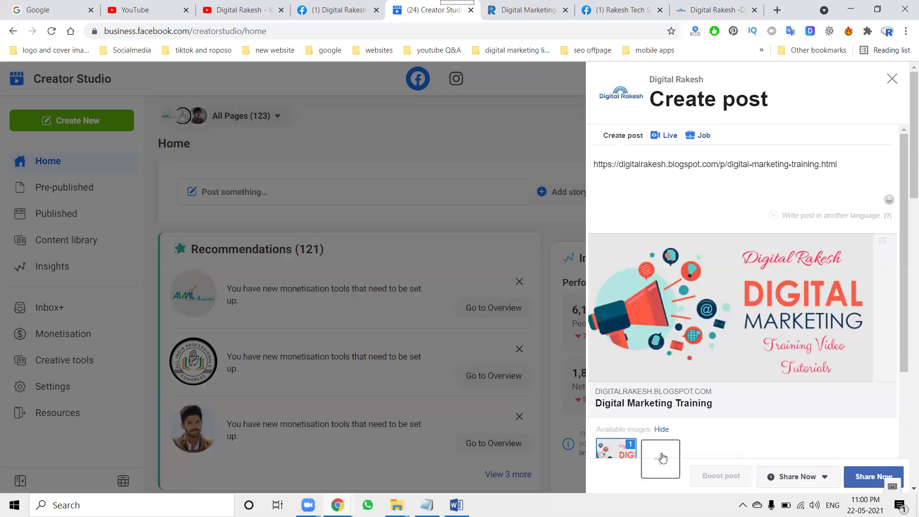
{"action": "left_click", "coordinate": [662, 458]}
{"action": "left_click", "coordinate": [166, 111]}
{"action": "left_click", "coordinate": [146, 201], "text": "ctrl"}
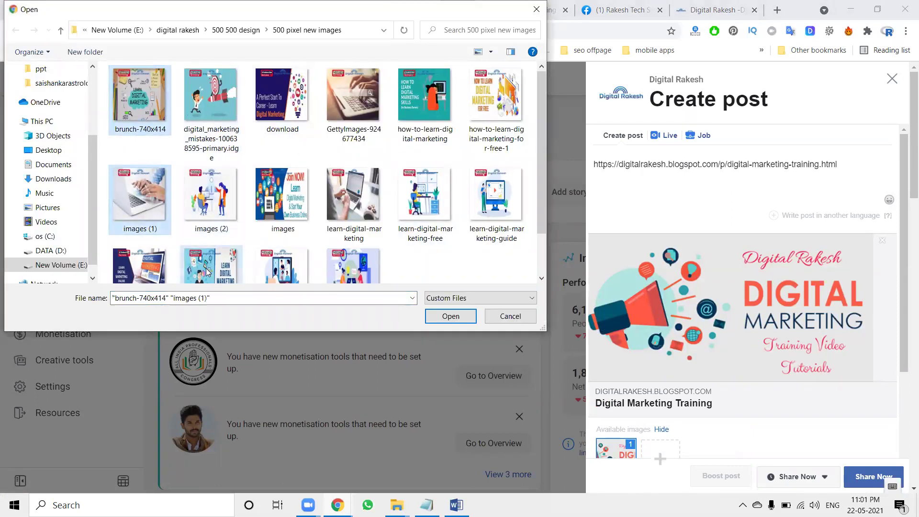
{"action": "left_click", "coordinate": [208, 271], "text": "ctrl"}
{"action": "left_click", "coordinate": [140, 215], "text": "ctrl"}
{"action": "left_click", "coordinate": [380, 247], "text": "ctrl"}
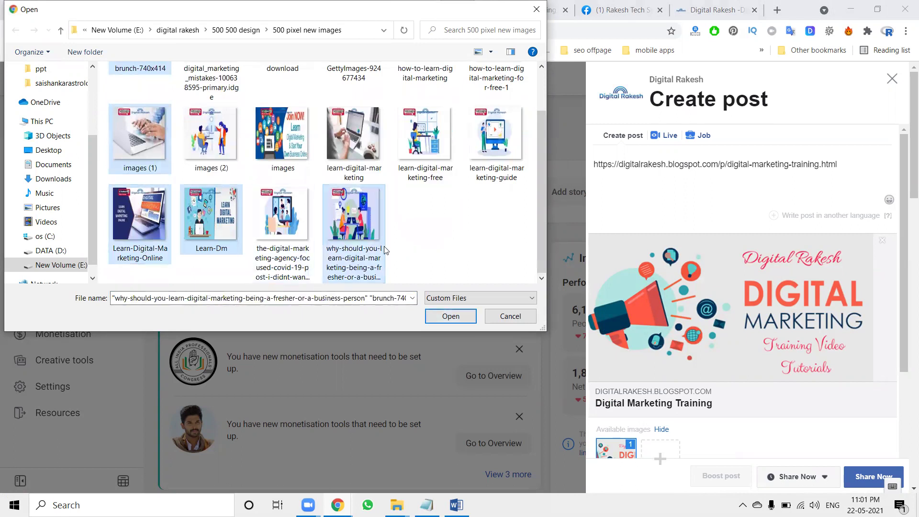
{"action": "left_click", "coordinate": [456, 315]}
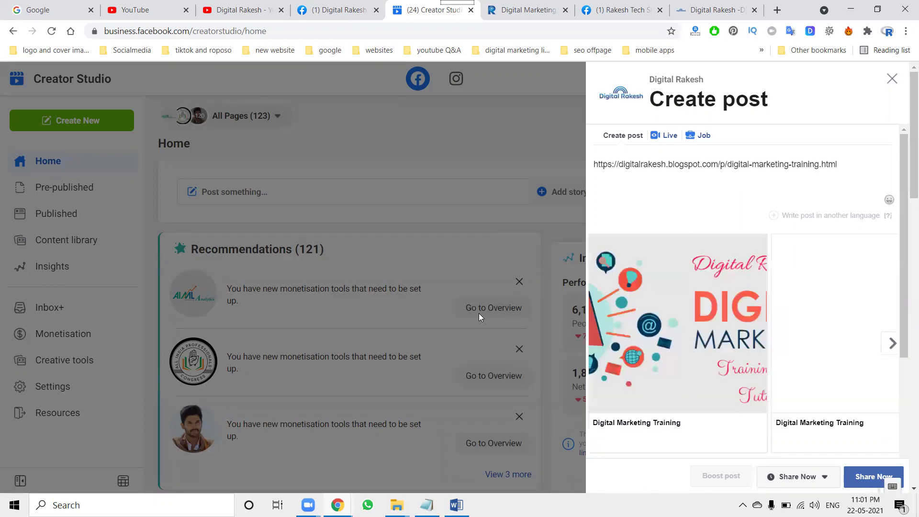
Step: Replace the blog link text with #digitalrakesh and share the carousel post now
{"action": "triple_click", "coordinate": [595, 165]}
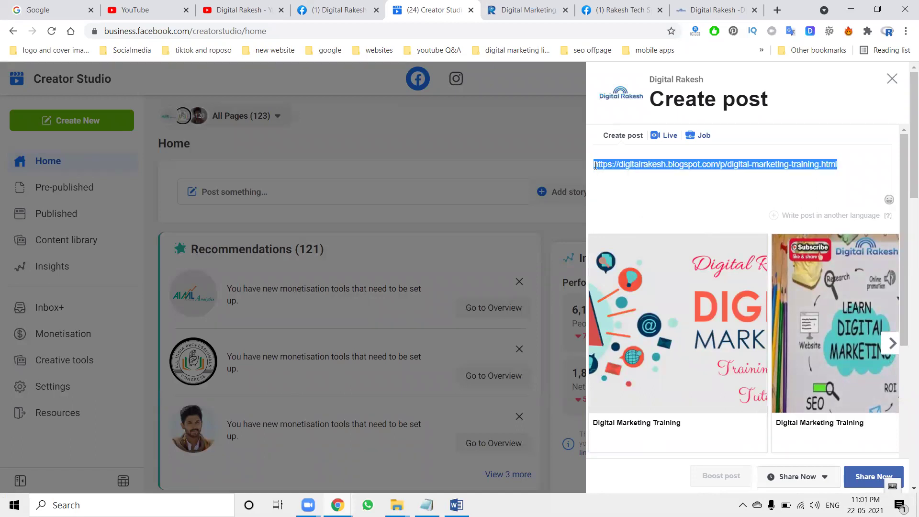
{"action": "key", "text": "BackSpace"}
{"action": "type", "text": "#digitalrakesh"}
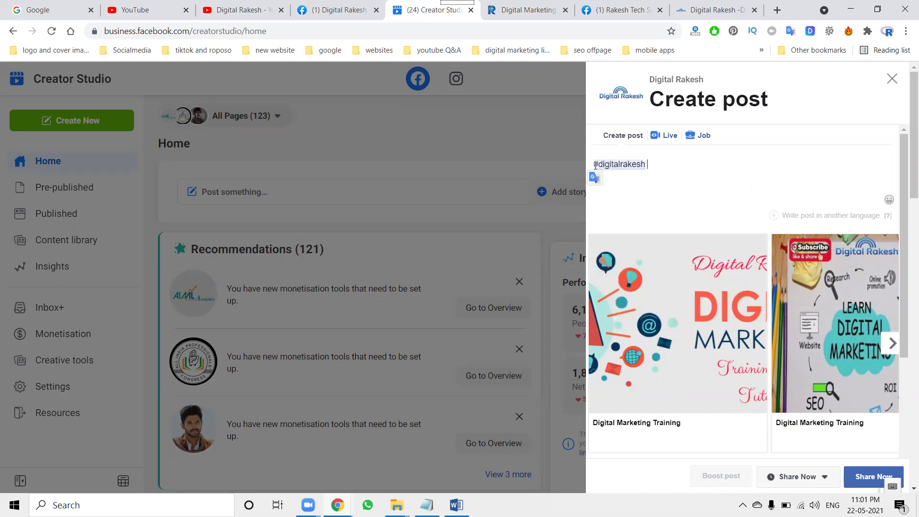
{"action": "left_click", "coordinate": [870, 476]}
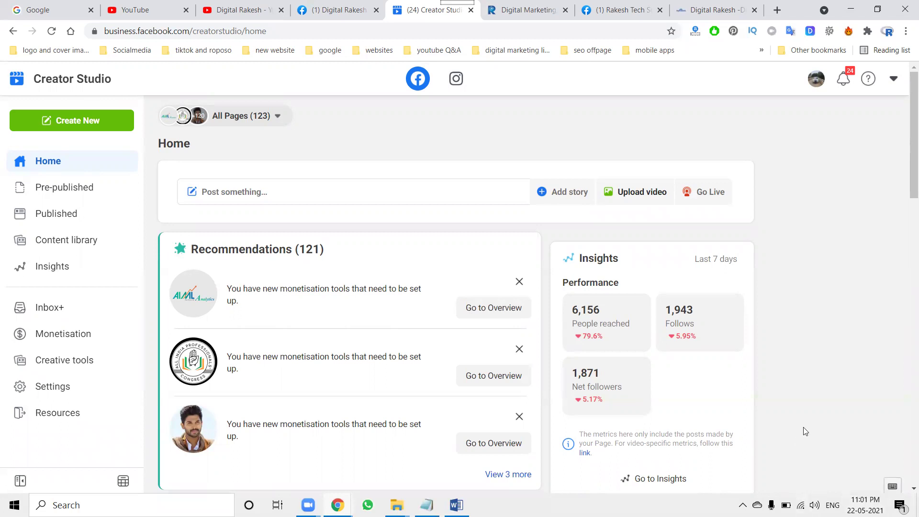
Step: Reload the Digital Rakesh Facebook page and step through the new post's carousel three images forward
{"action": "left_click", "coordinate": [335, 10]}
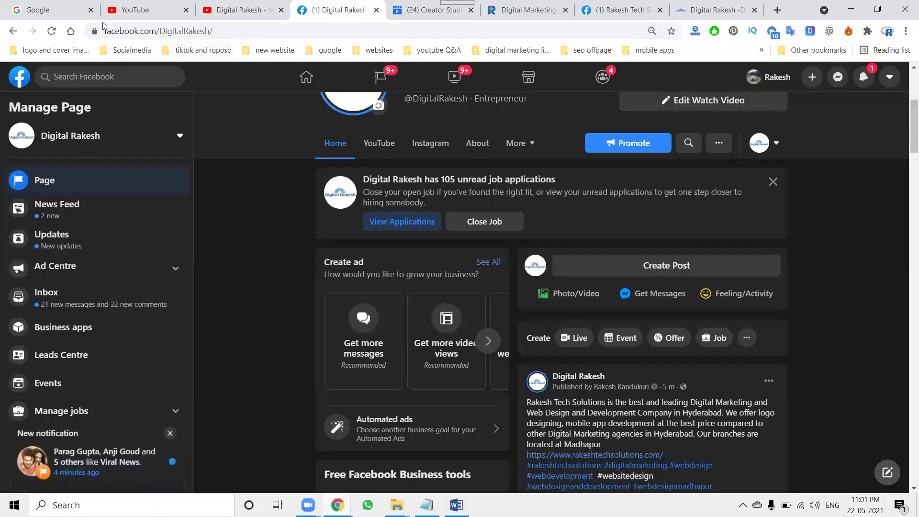
{"action": "left_click", "coordinate": [53, 32]}
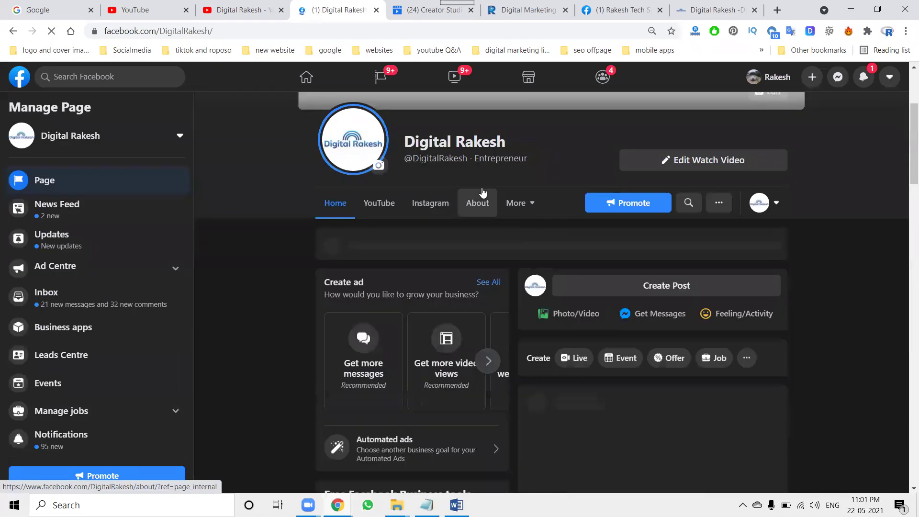
{"action": "scroll", "coordinate": [867, 285], "scroll_direction": "down", "scroll_amount": 6}
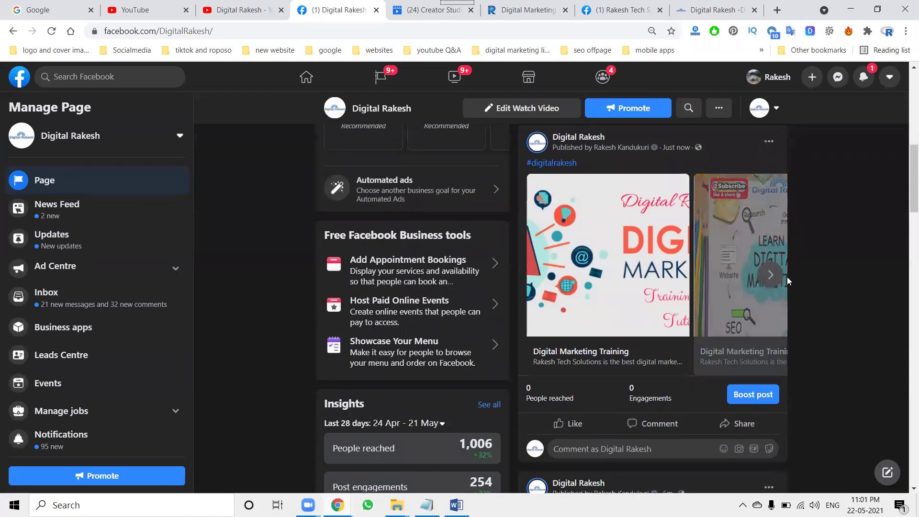
{"action": "left_click", "coordinate": [770, 275]}
{"action": "left_click", "coordinate": [770, 275]}
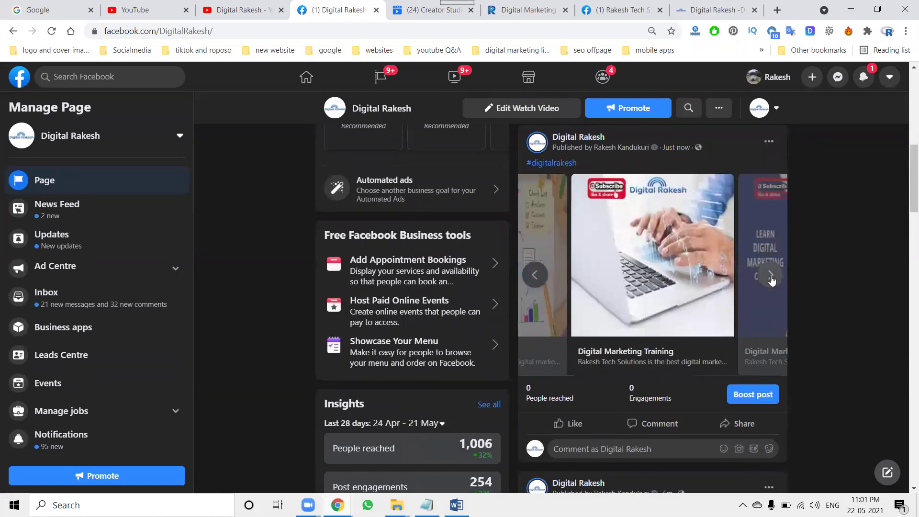
{"action": "left_click", "coordinate": [770, 278]}
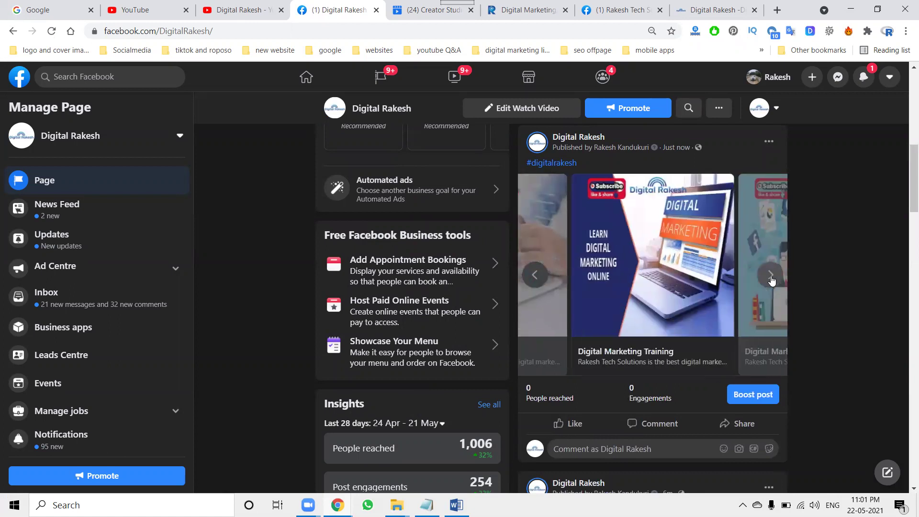